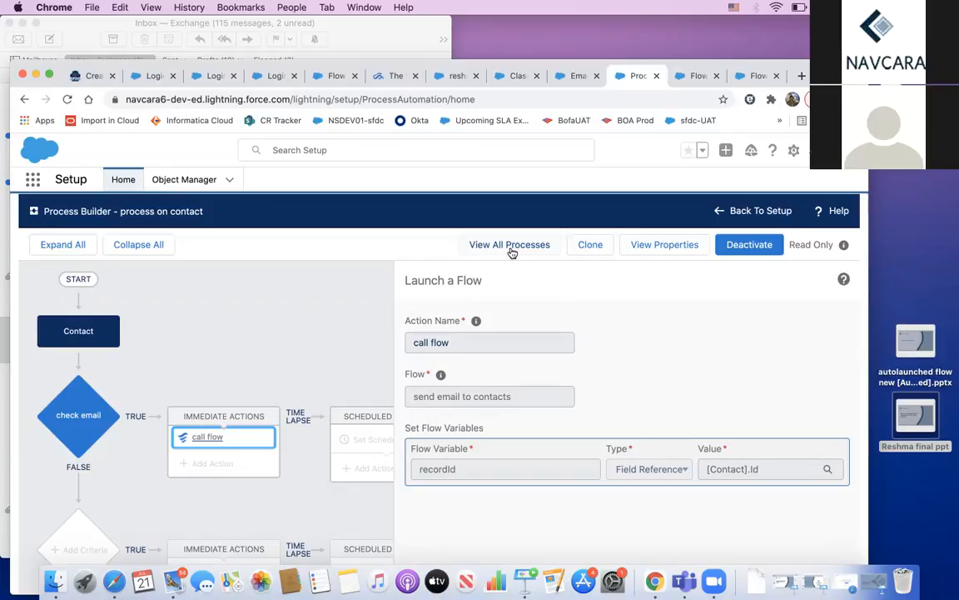
# Step: Check the contacts email alert's unique name and recipients, then open its 'Send email alerts to contacts' template
pyautogui.click(574, 77)
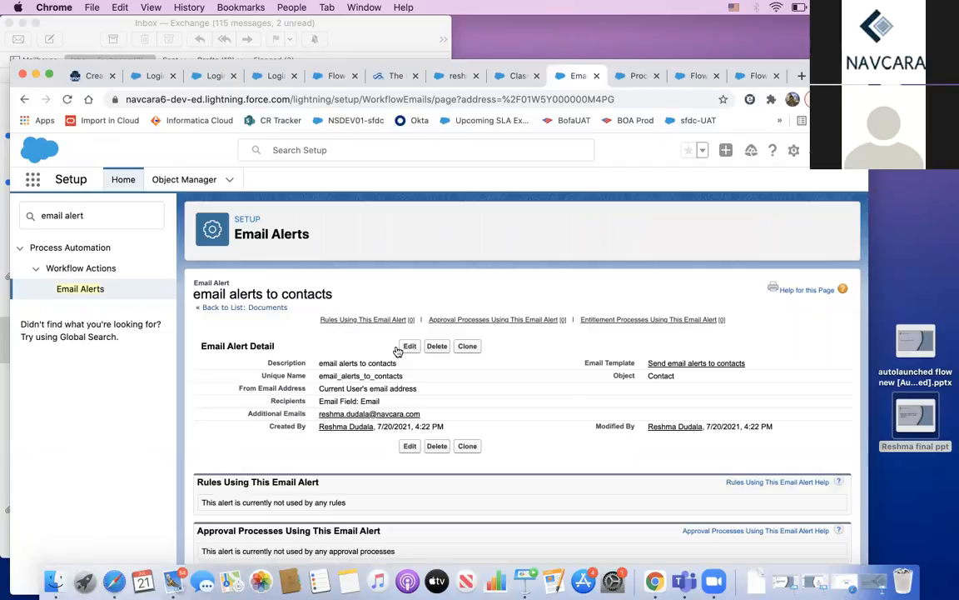
pyautogui.moveTo(317, 375); pyautogui.dragTo(405, 379)
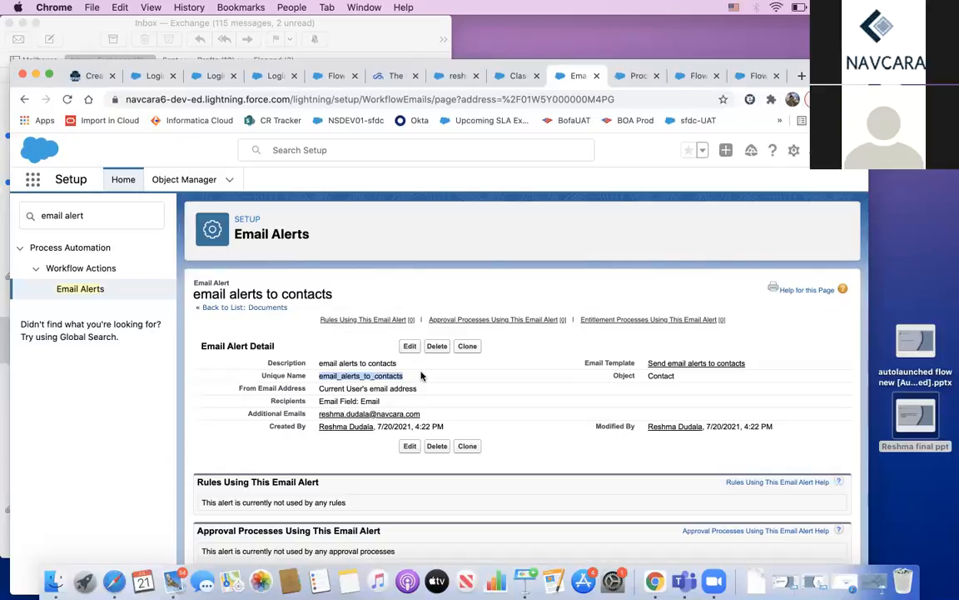
pyautogui.moveTo(317, 402); pyautogui.dragTo(384, 403)
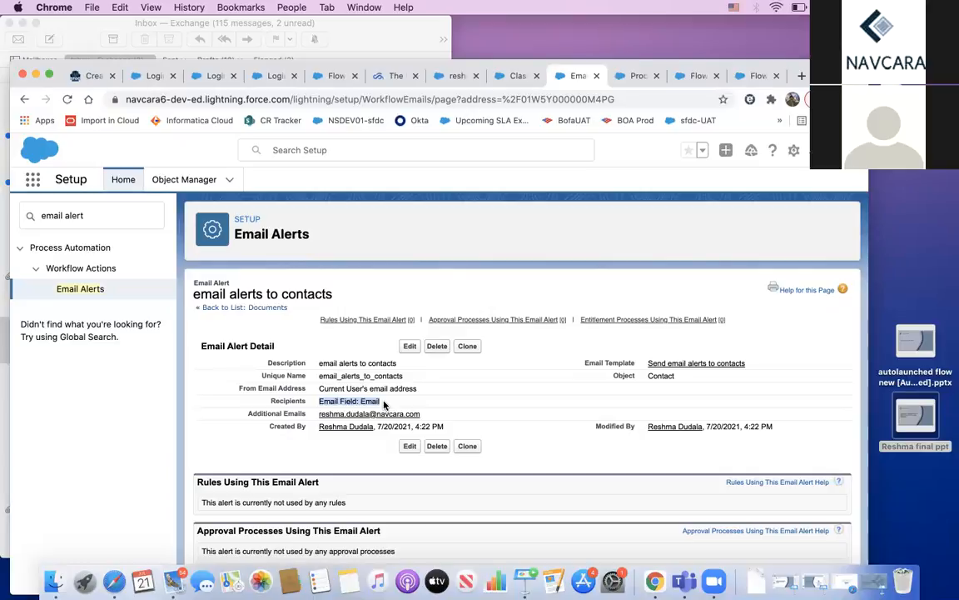
pyautogui.click(653, 376)
pyautogui.click(687, 364)
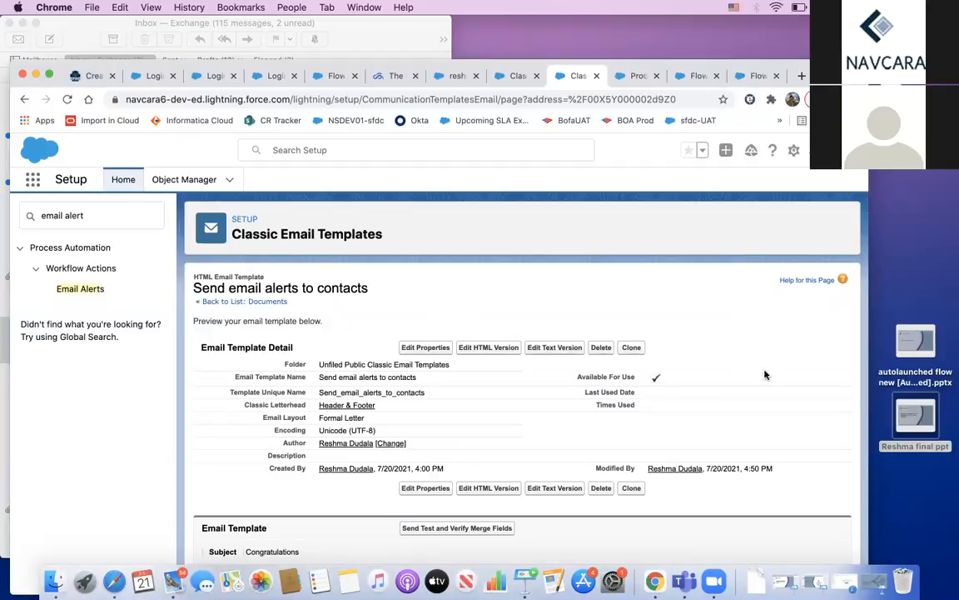
# Step: Check the {!Contact.Name} merge field in the Congratulations template preview, then go back to the send email flow
pyautogui.scroll(-2, 766, 375)
pyautogui.scroll(-5, 765, 375)
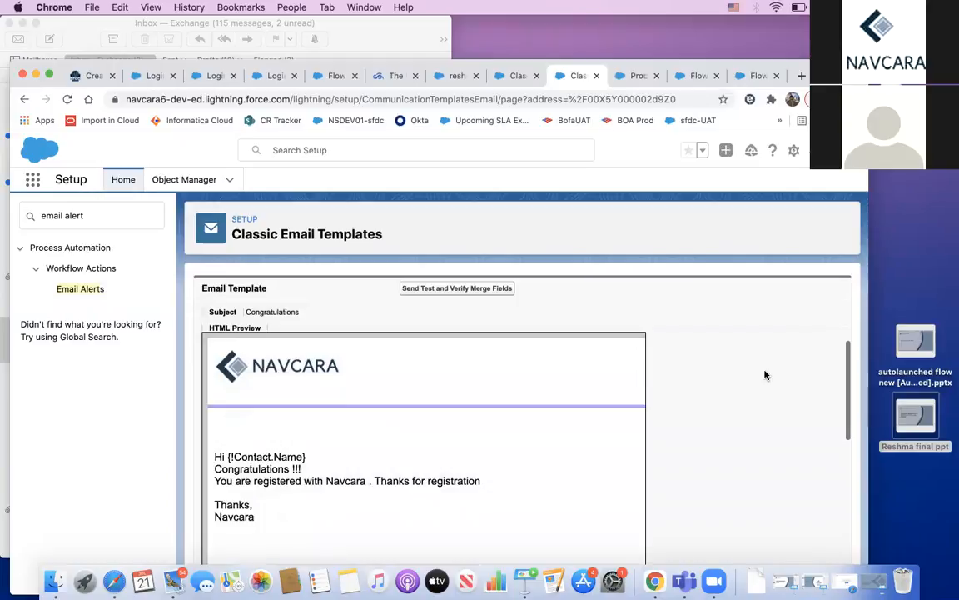
pyautogui.moveTo(234, 456); pyautogui.dragTo(303, 457)
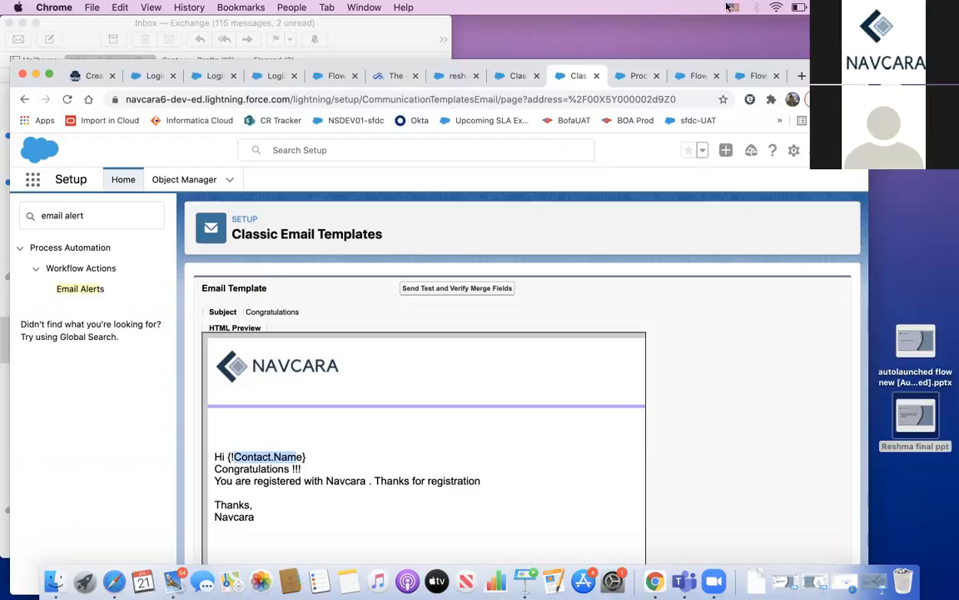
pyautogui.click(693, 79)
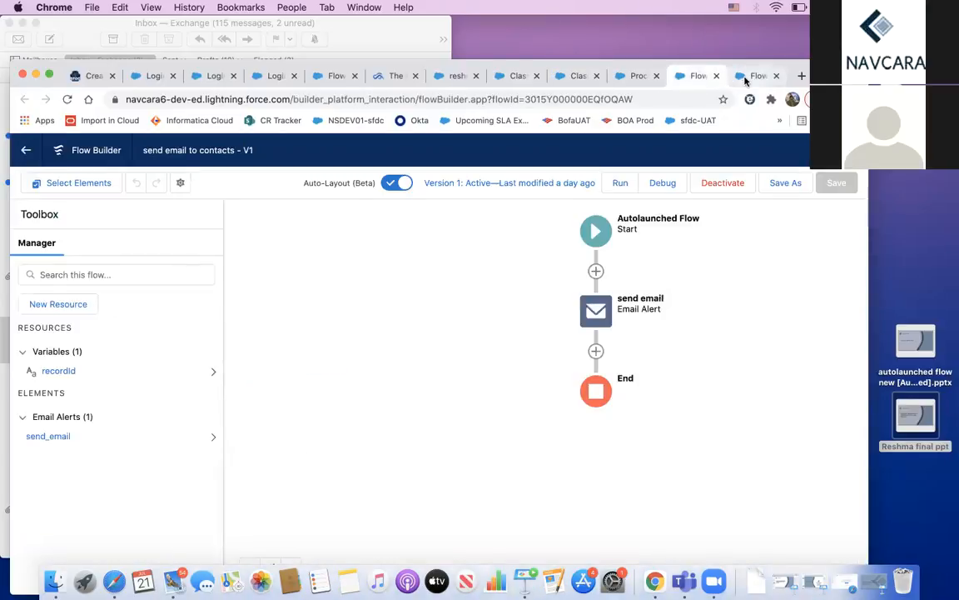
# Step: In the new autolaunched flow, dismiss the leftover New Action dialog and list the elements that can follow Start
pyautogui.click(748, 79)
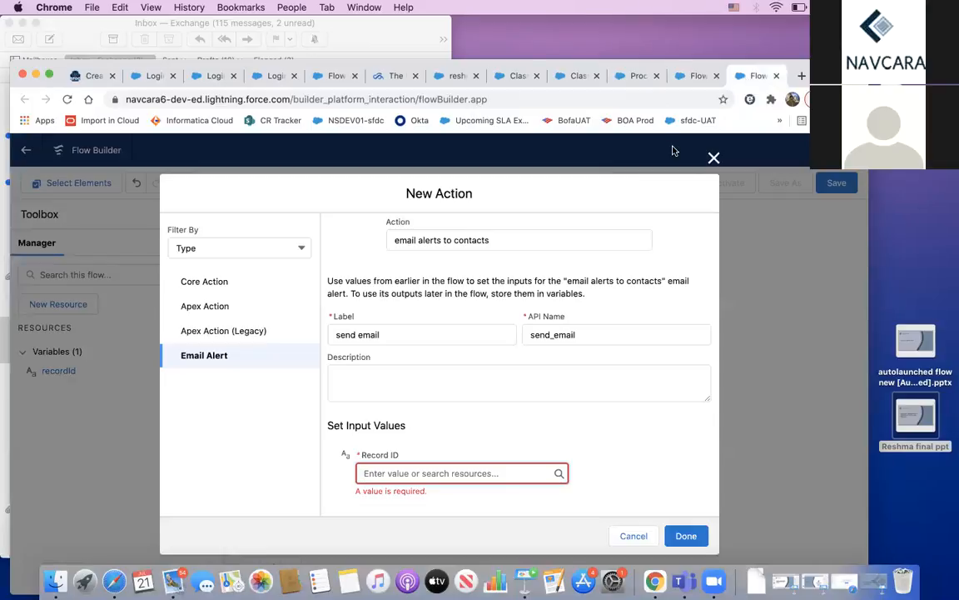
pyautogui.click(712, 158)
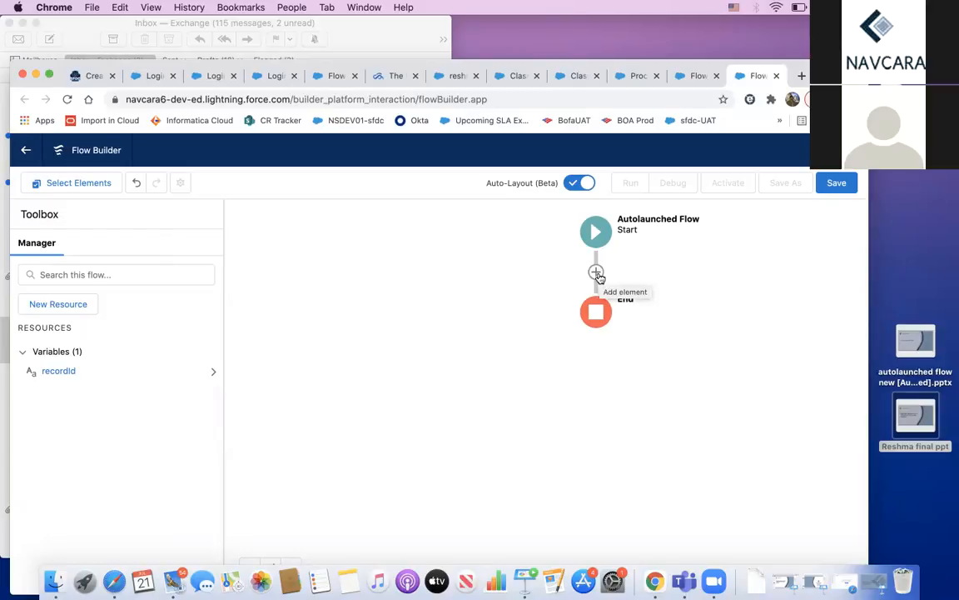
pyautogui.click(596, 273)
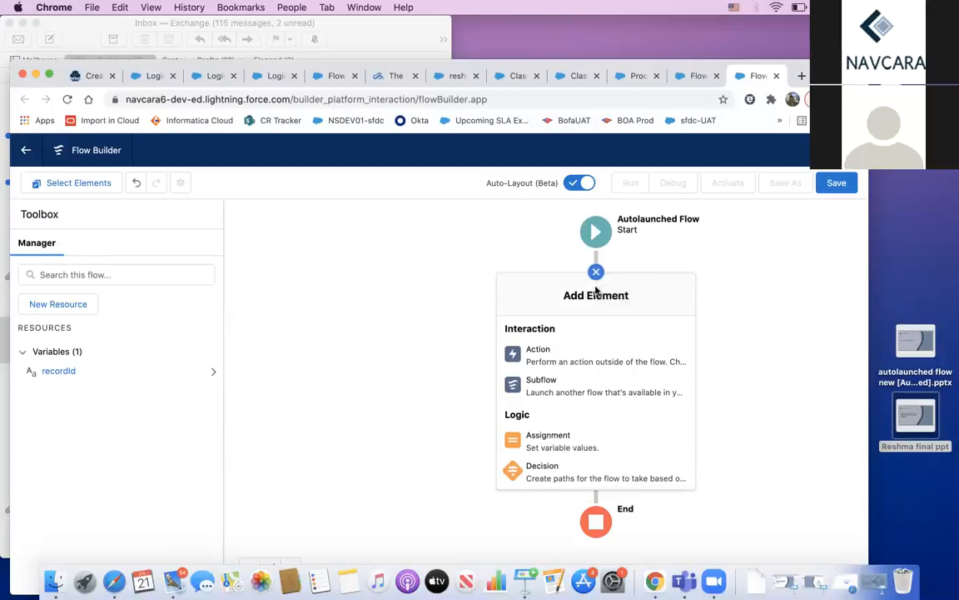
# Step: Add an Action element filtered by type Email Alert and select the 'email alerts to contacts' alert
pyautogui.click(556, 350)
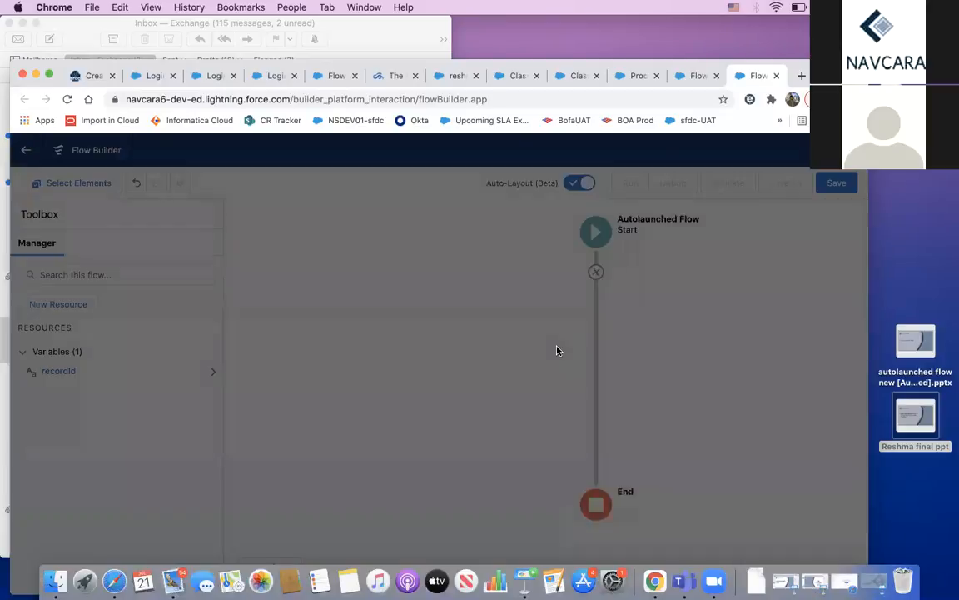
pyautogui.click(282, 240)
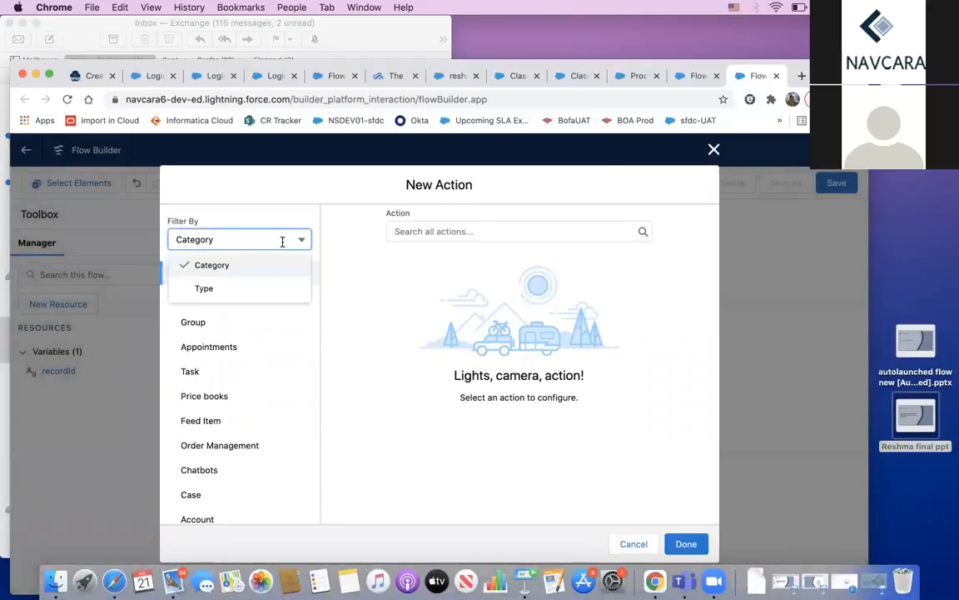
pyautogui.click(254, 290)
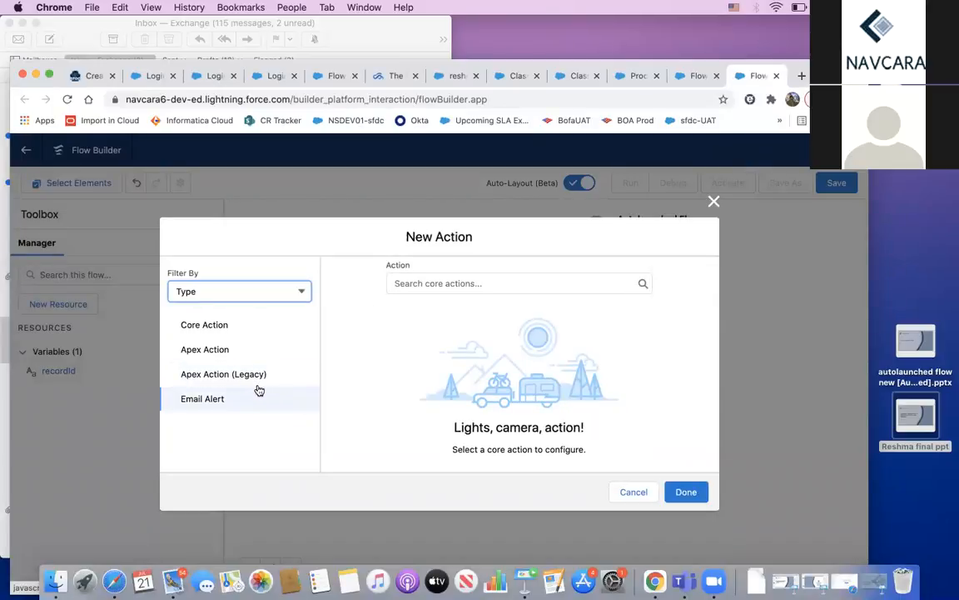
pyautogui.click(238, 400)
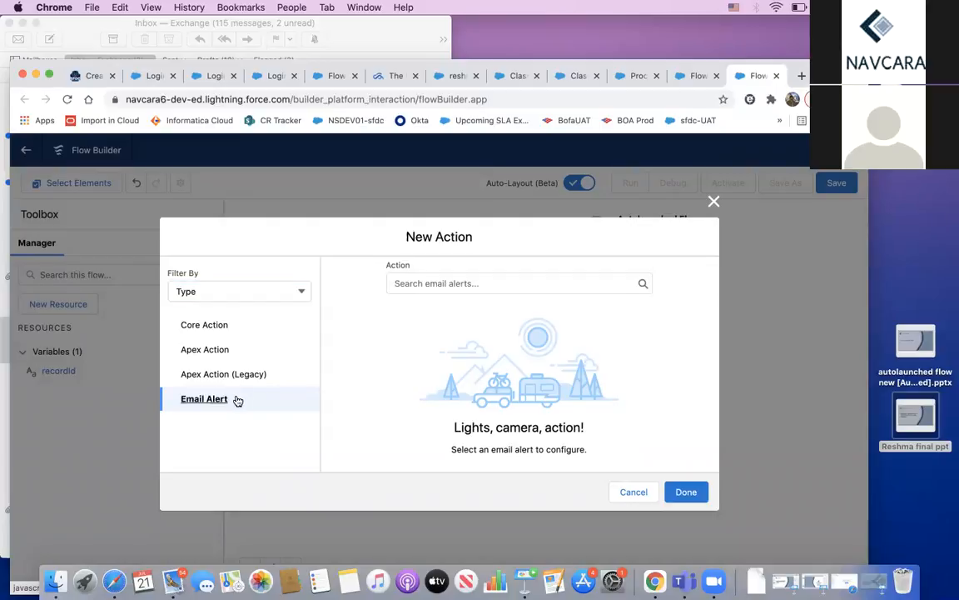
pyautogui.click(431, 281)
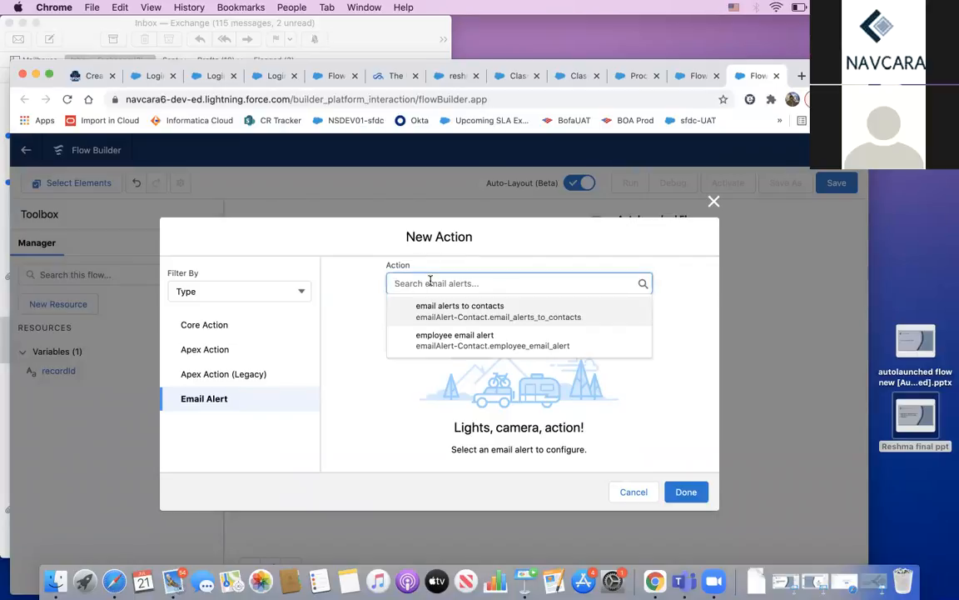
pyautogui.click(578, 75)
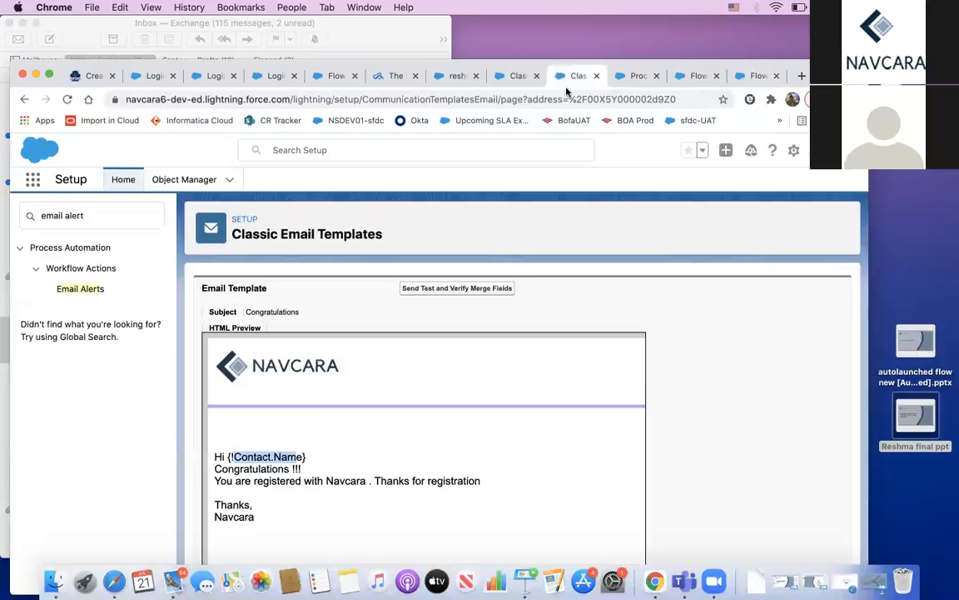
pyautogui.click(24, 99)
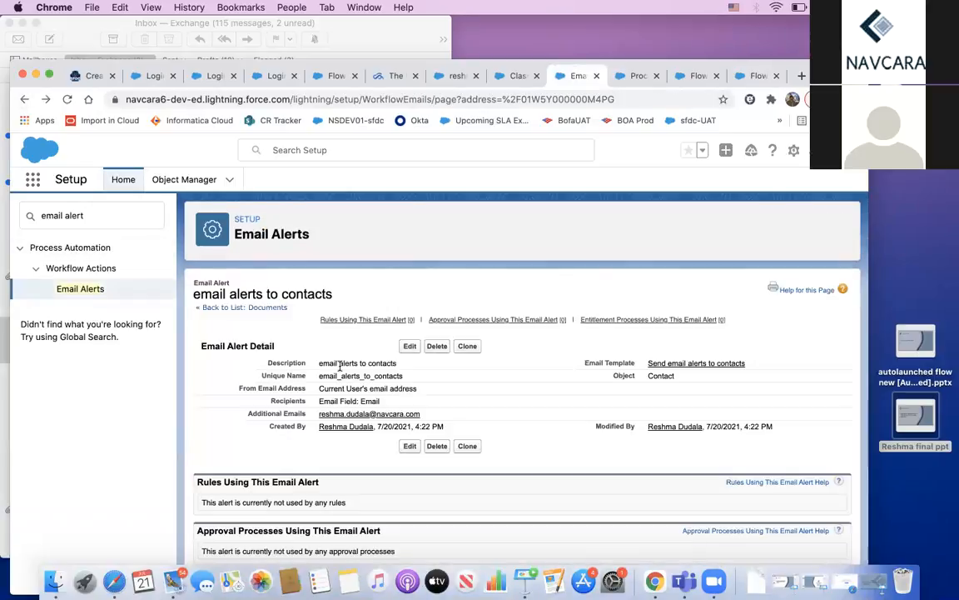
pyautogui.click(679, 77)
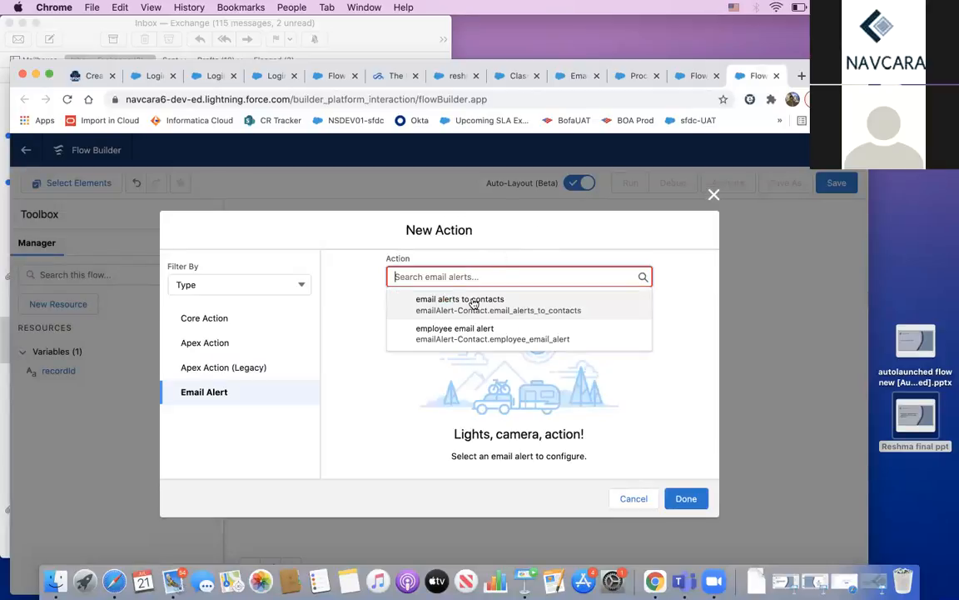
pyautogui.click(473, 307)
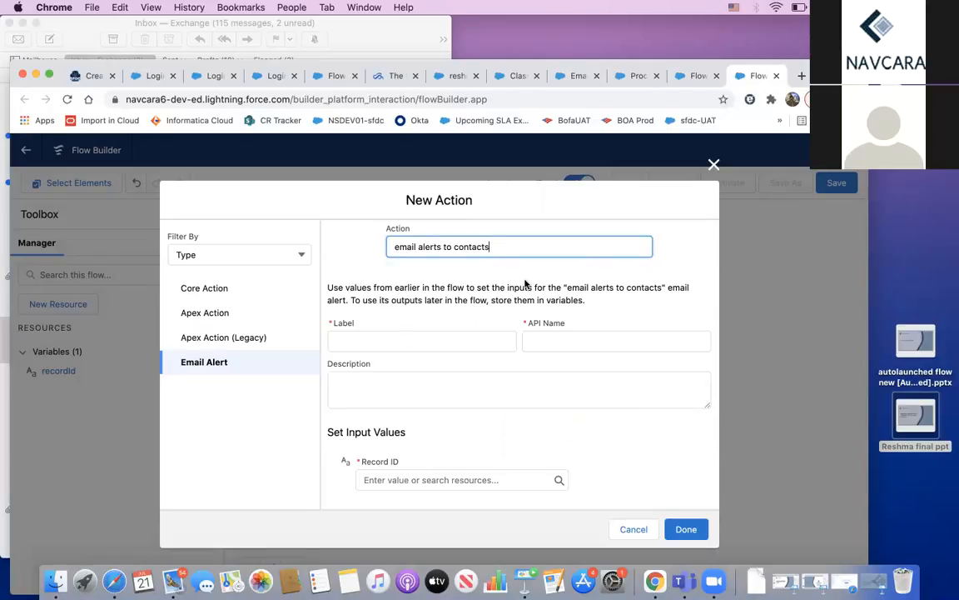
# Step: Label the action 'send email' (API name send_email) and bring up the Record ID resource list
pyautogui.click(400, 338)
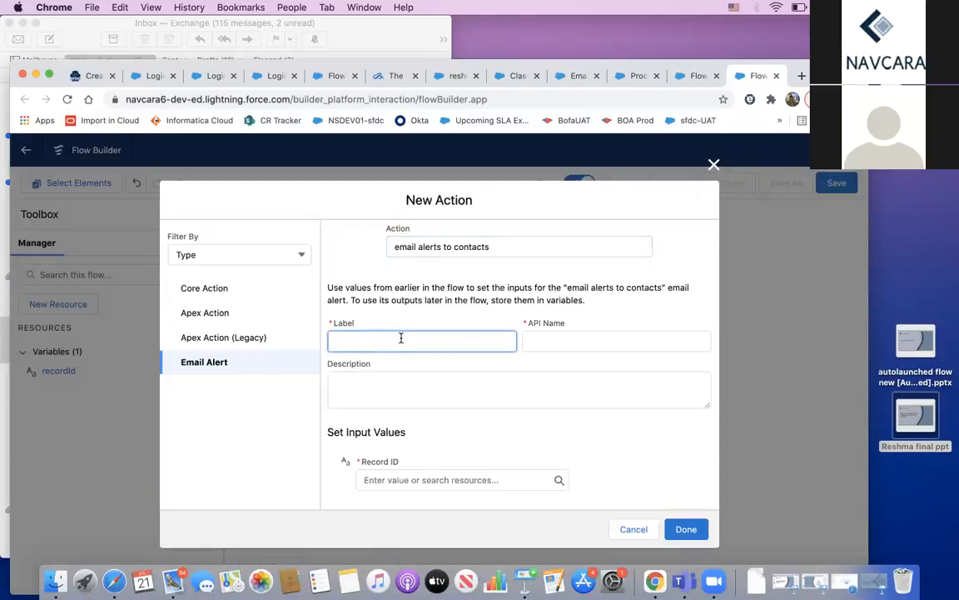
pyautogui.write('send email')
pyautogui.press('Tab')
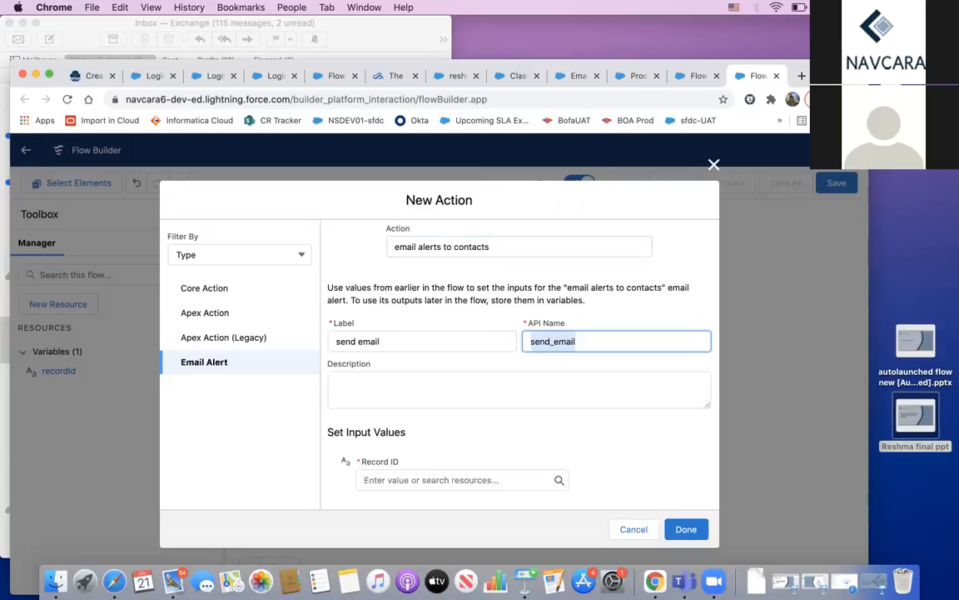
pyautogui.press('Tab')
pyautogui.press('Tab')
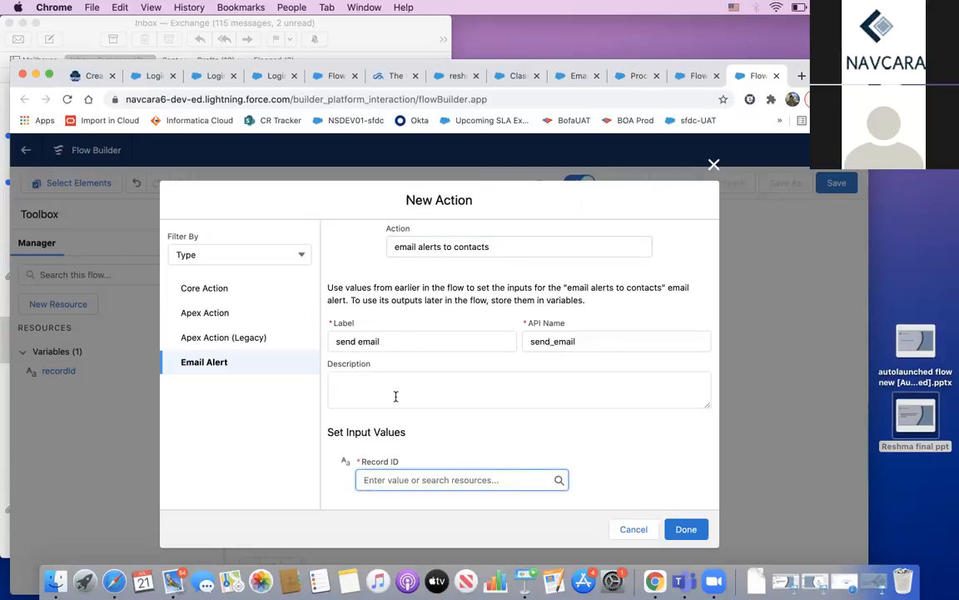
pyautogui.click(399, 479)
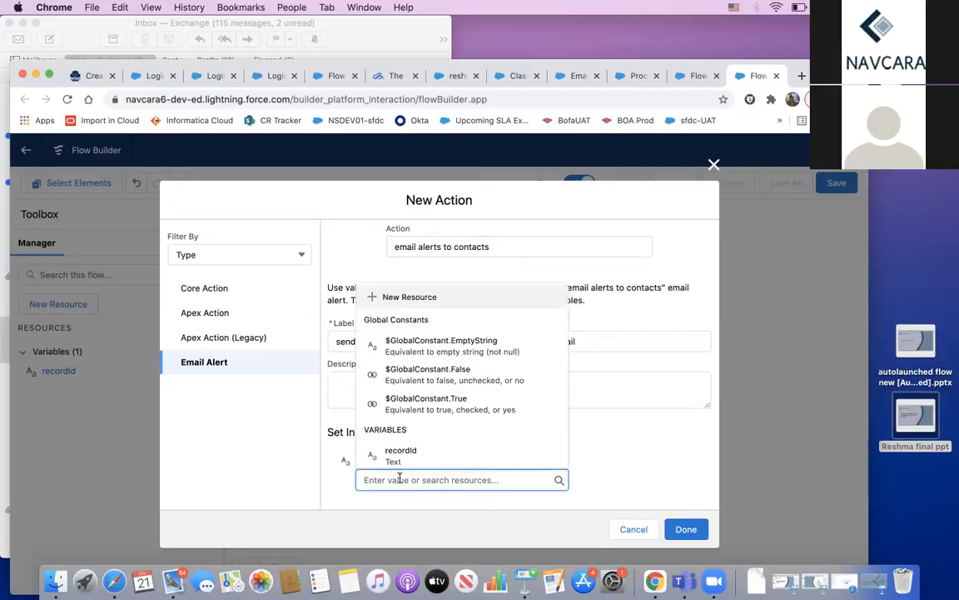
# Step: Create a new Variable resource for Record ID and name it recordIds
pyautogui.click(402, 296)
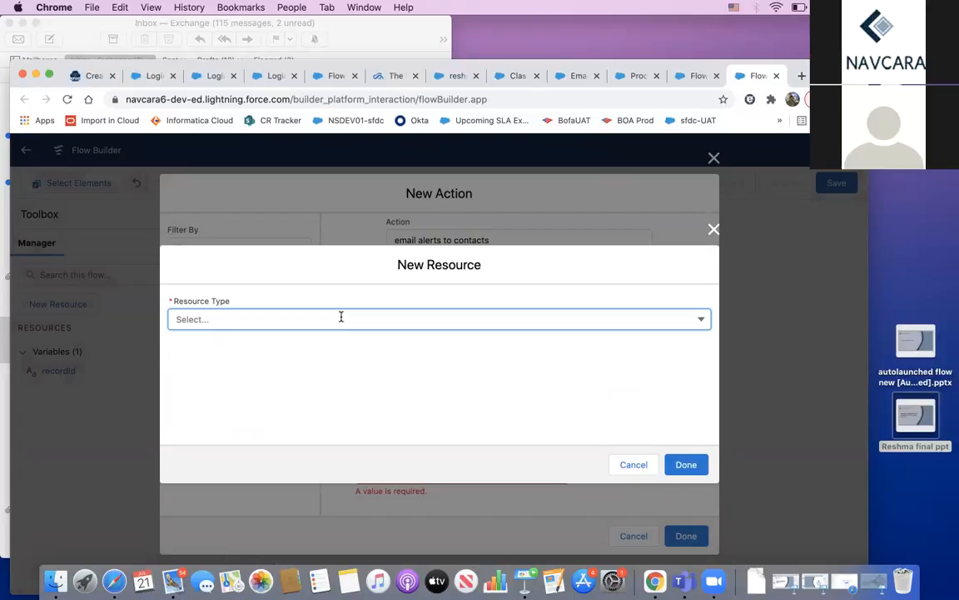
pyautogui.click(341, 317)
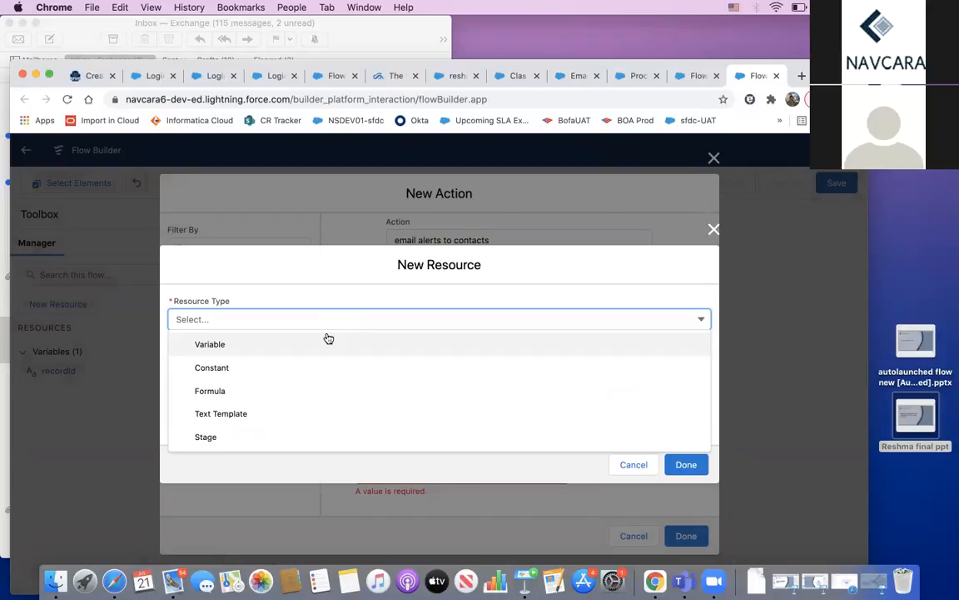
pyautogui.click(315, 344)
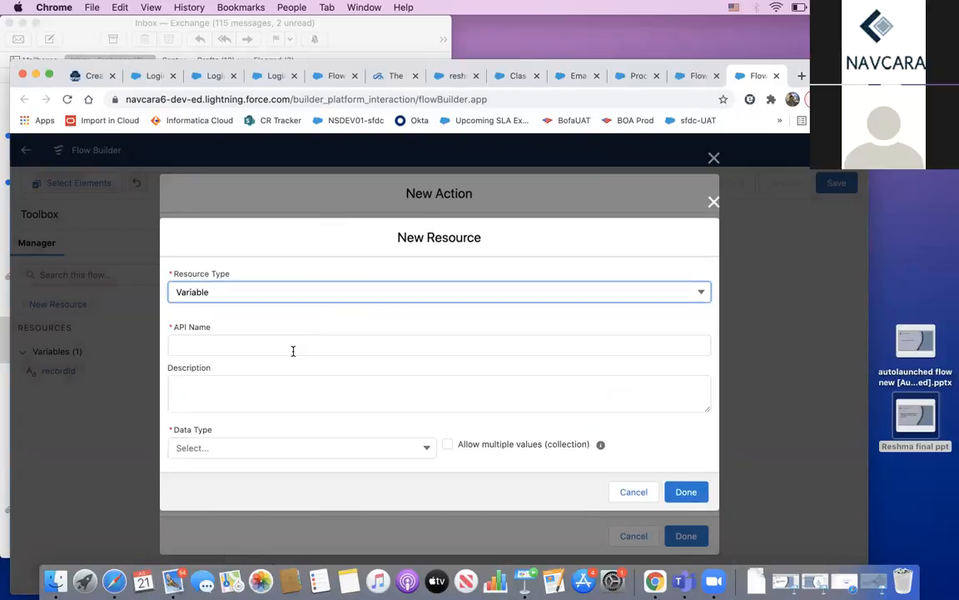
pyautogui.click(293, 350)
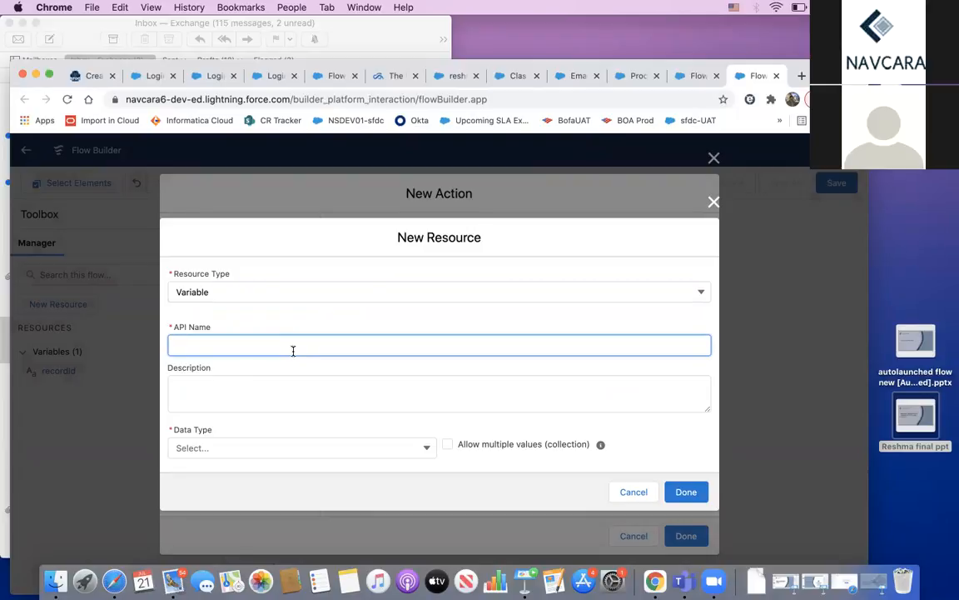
pyautogui.write('reco')
pyautogui.write('rdi')
pyautogui.write('Id')
pyautogui.click(176, 388)
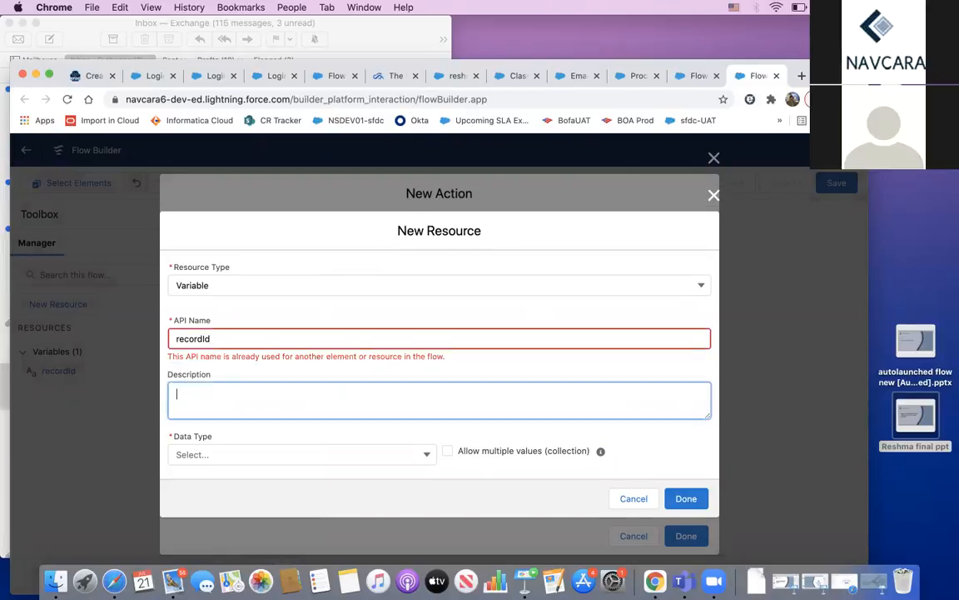
pyautogui.click(293, 337)
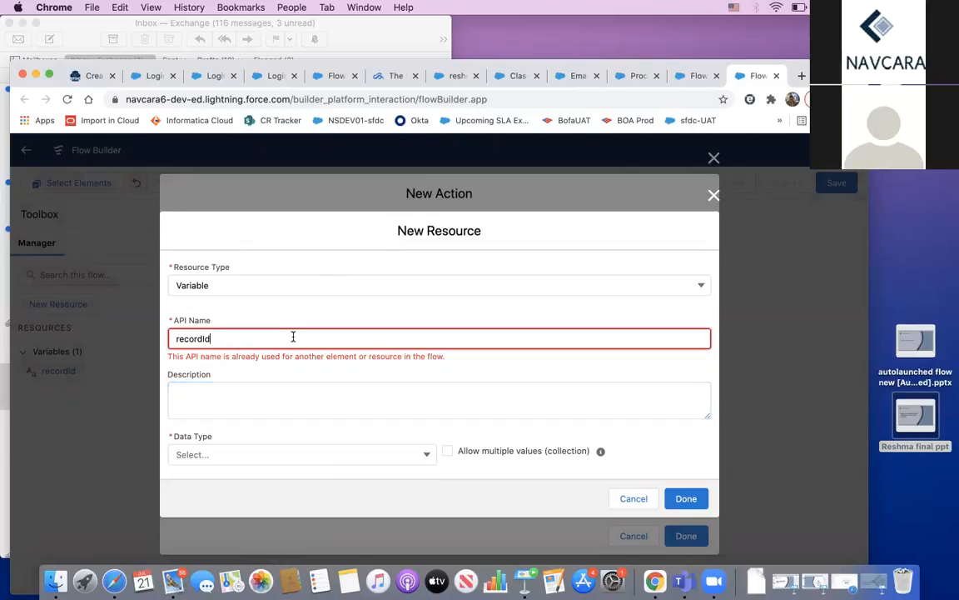
pyautogui.write('s')
pyautogui.press('Tab')
pyautogui.press('Tab')
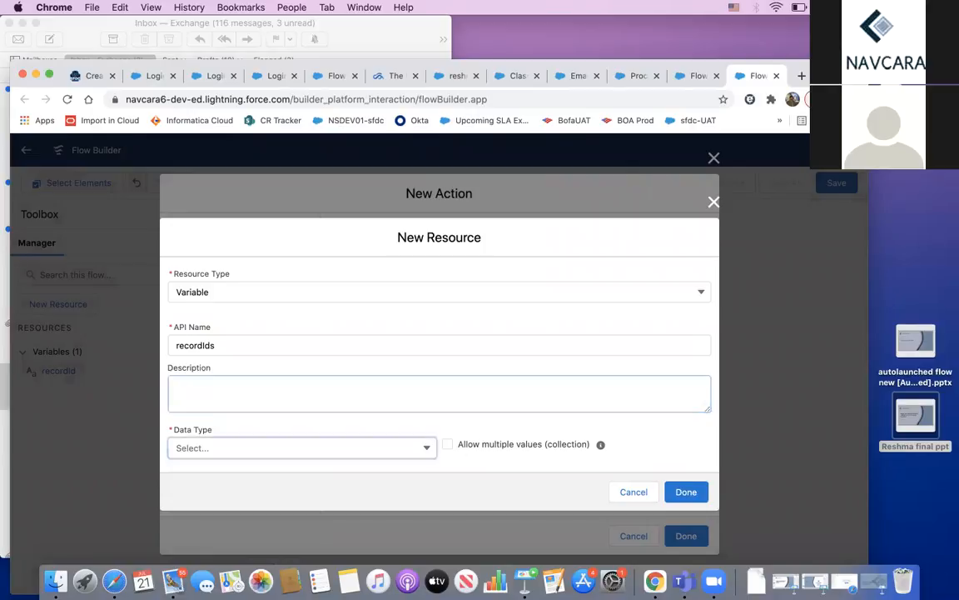
# Step: Make recordIds a Text variable that is available for input, and finish creating it
pyautogui.click(263, 444)
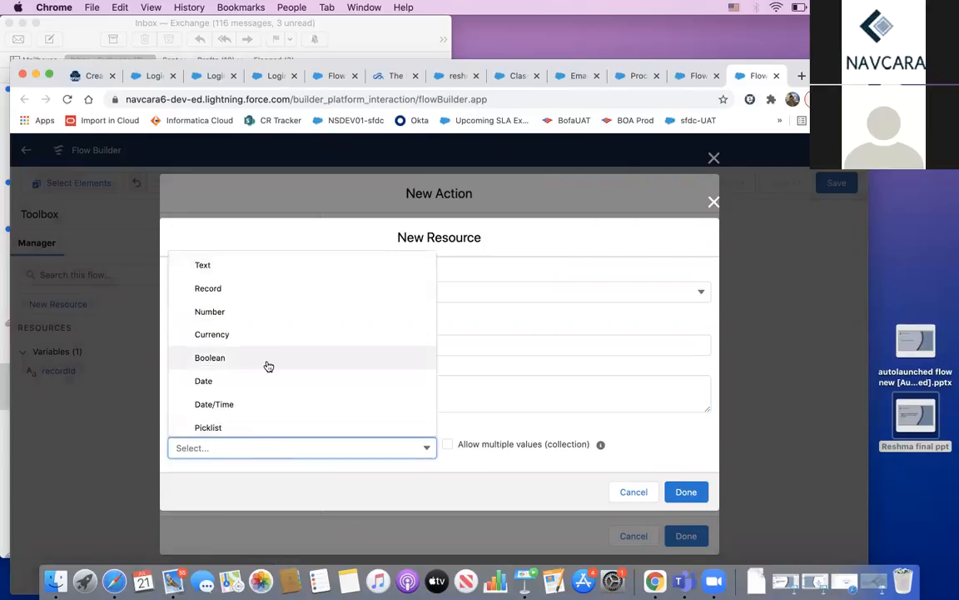
pyautogui.click(238, 265)
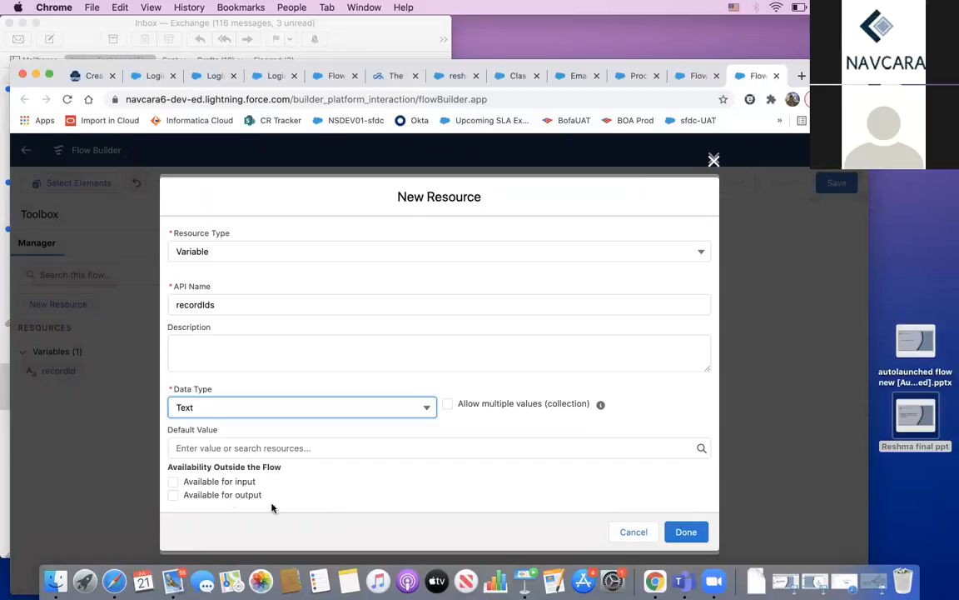
pyautogui.click(173, 483)
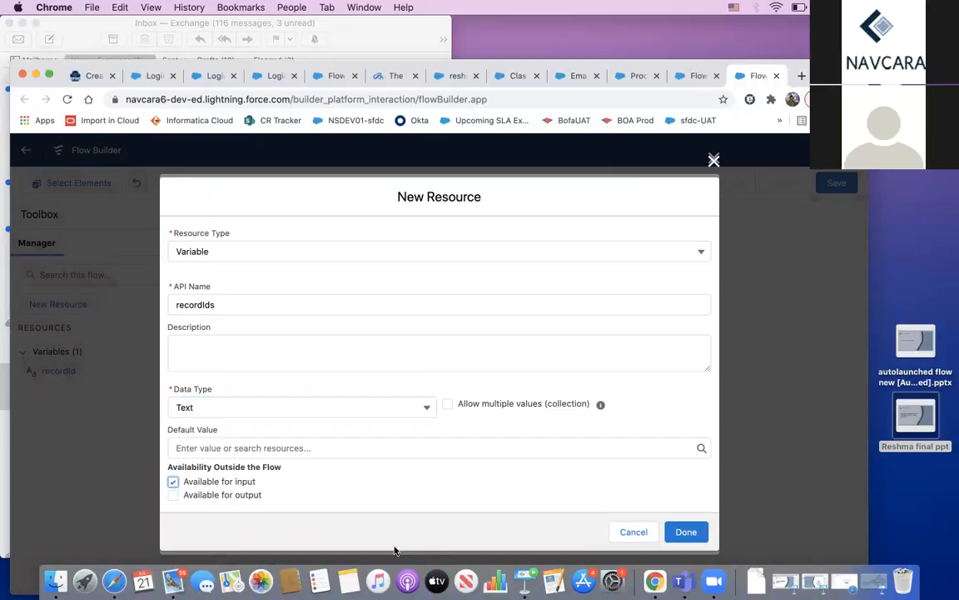
pyautogui.click(687, 530)
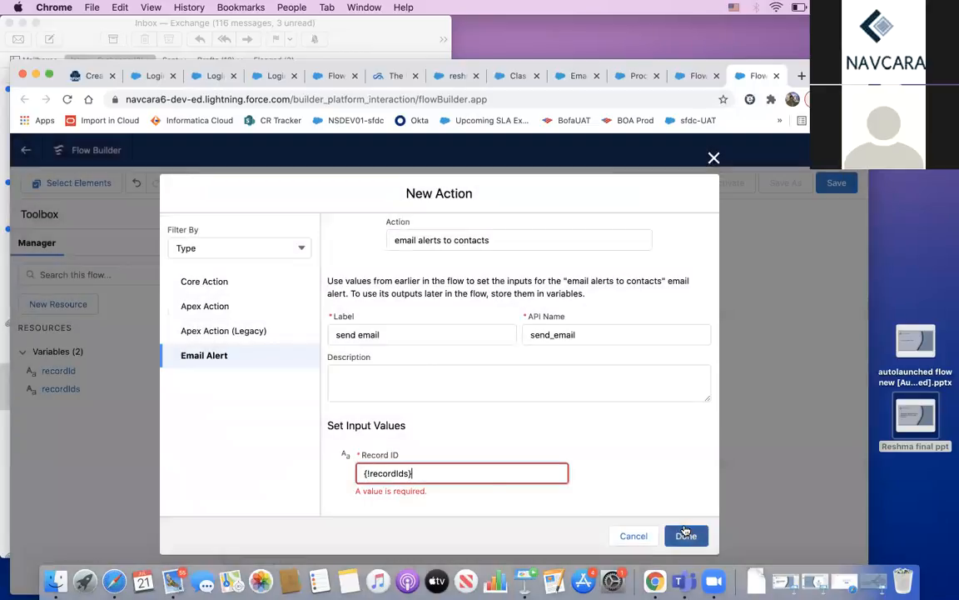
# Step: Set the send email action's Record ID to {!recordIds} and confirm the action
pyautogui.click(457, 475)
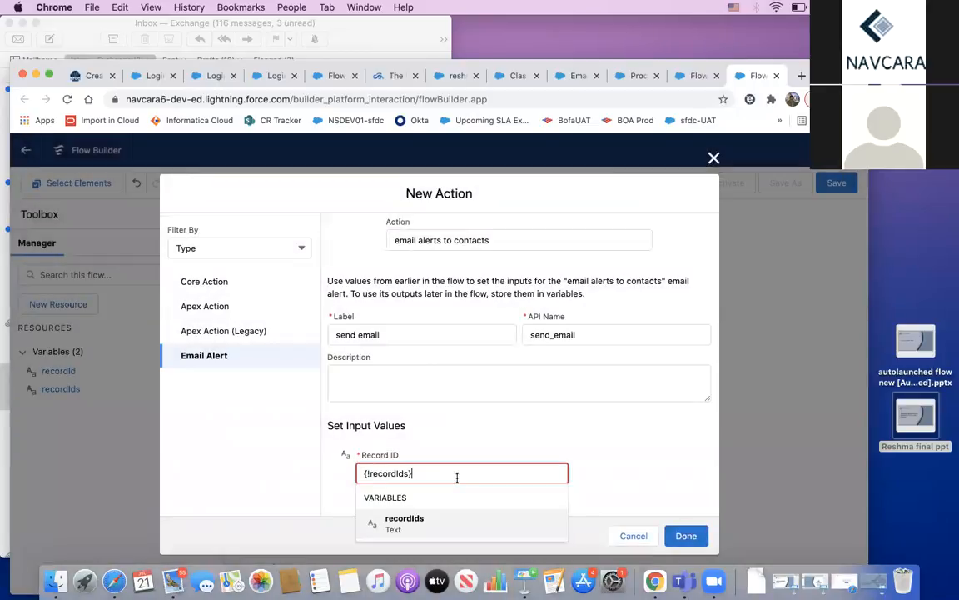
pyautogui.click(487, 525)
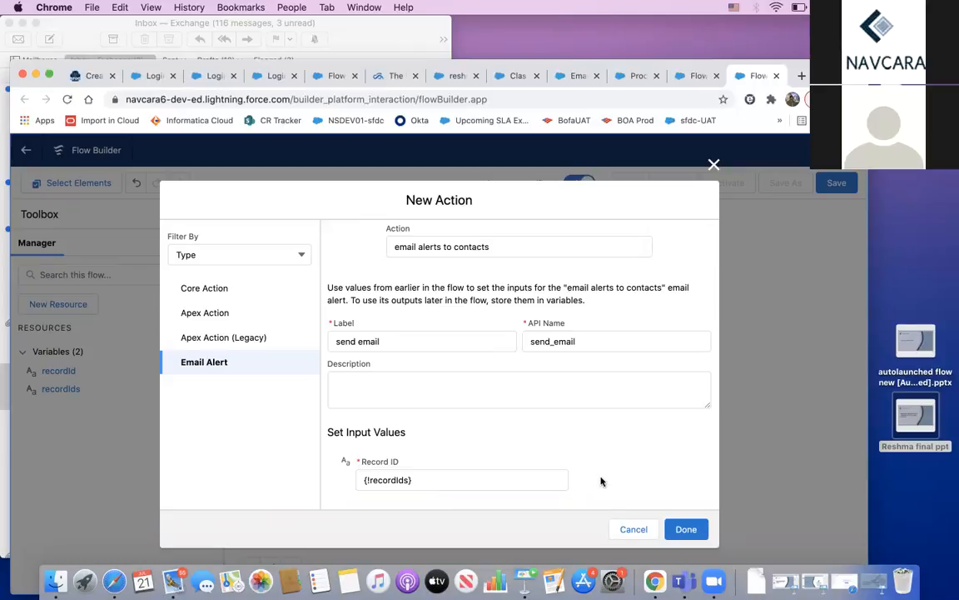
pyautogui.rightClick(682, 528)
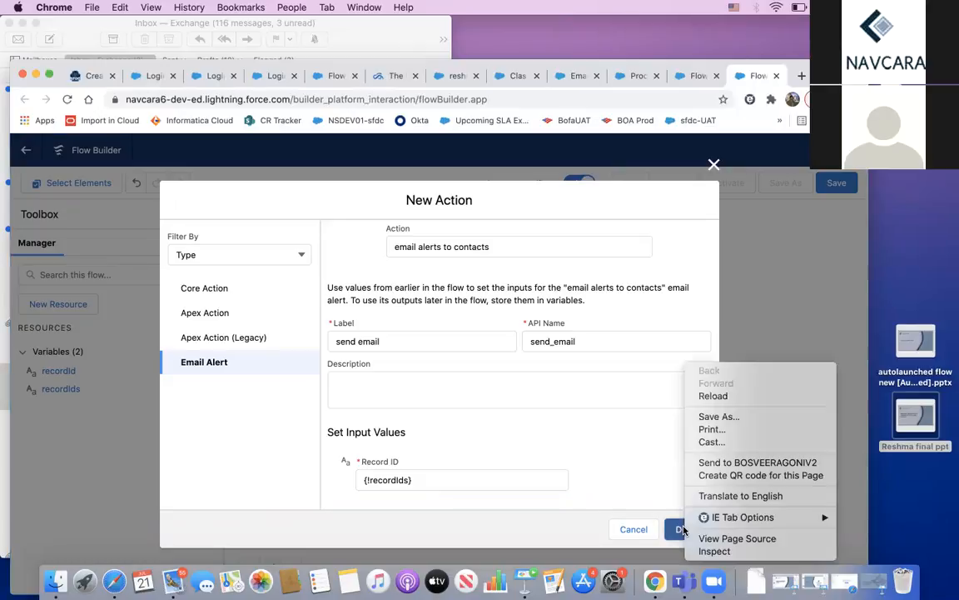
pyautogui.click(683, 530)
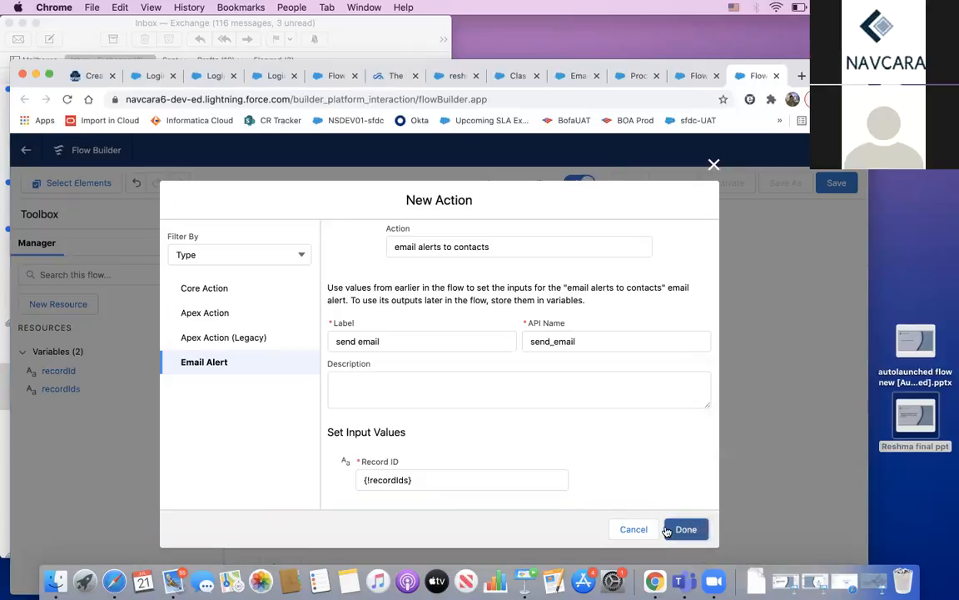
pyautogui.click(684, 529)
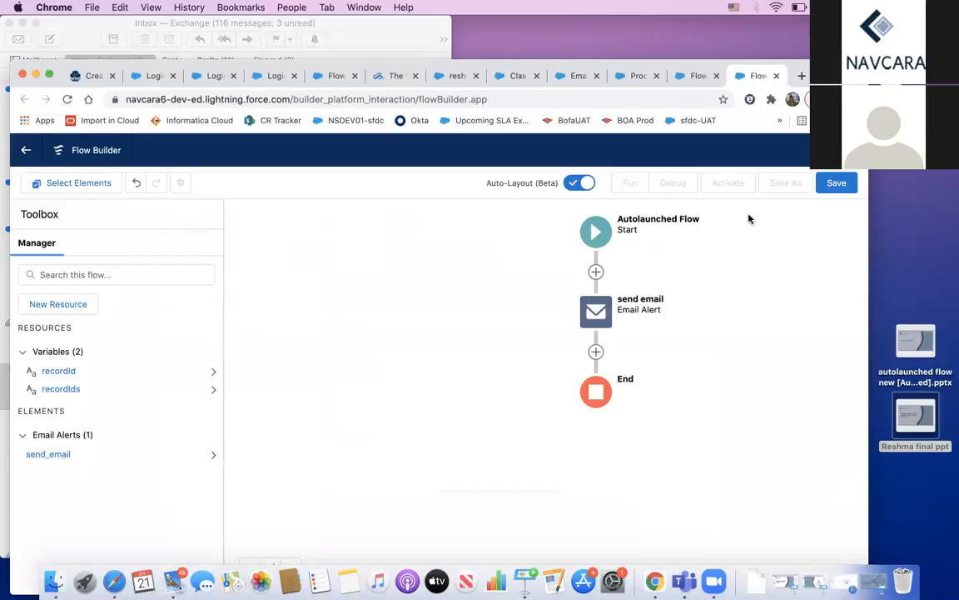
# Step: View the saved send email to contacts flow, then return to the process on contact
pyautogui.click(696, 77)
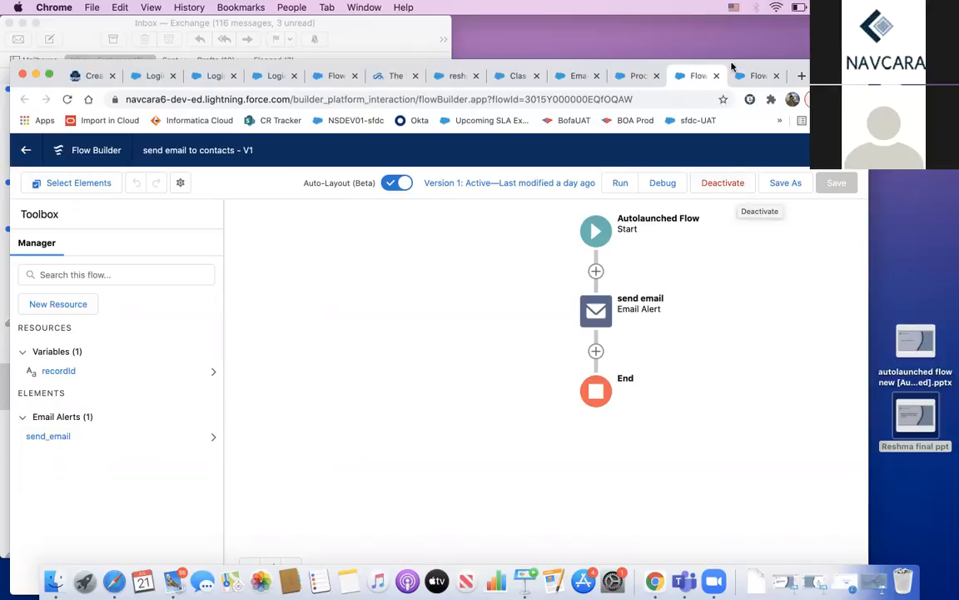
pyautogui.click(631, 77)
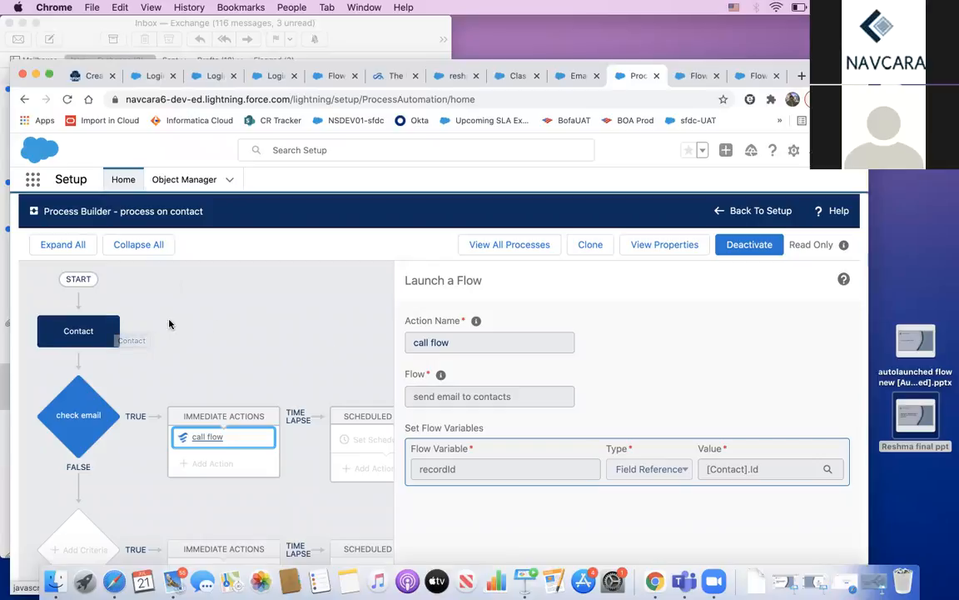
pyautogui.click(74, 325)
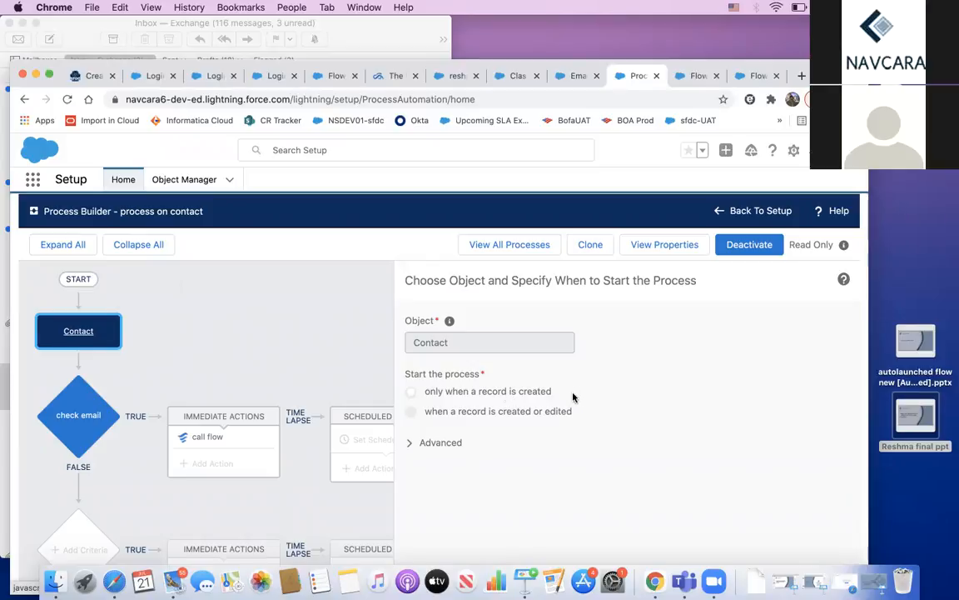
pyautogui.click(80, 424)
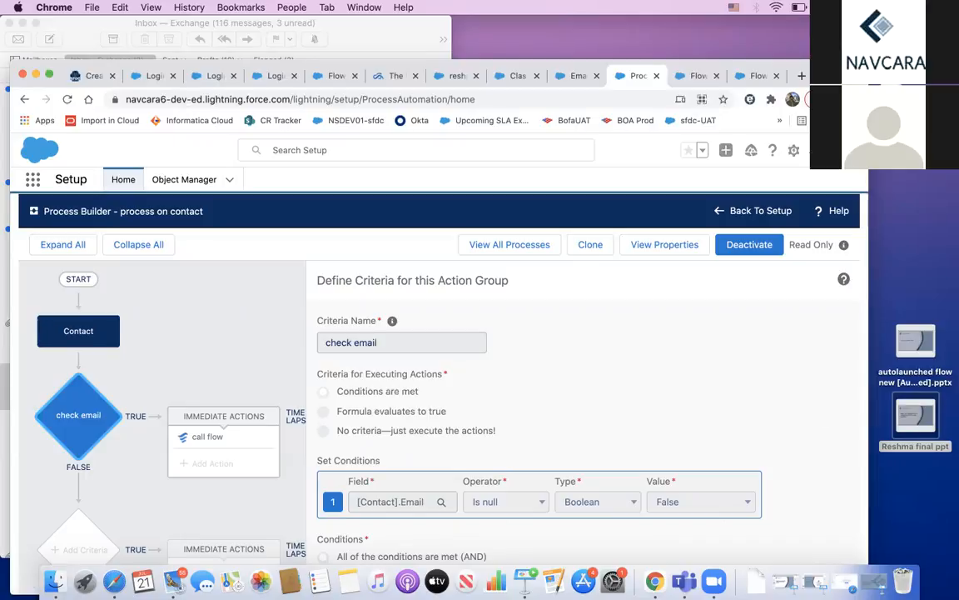
pyautogui.moveTo(829, 71); pyautogui.dragTo(828, 30)
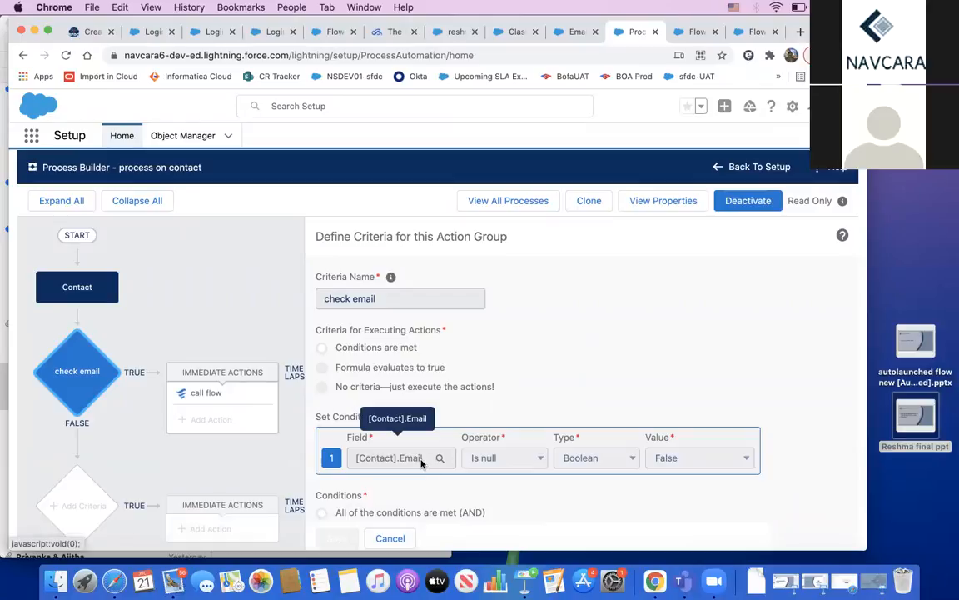
pyautogui.press('Tab')
pyautogui.click(391, 539)
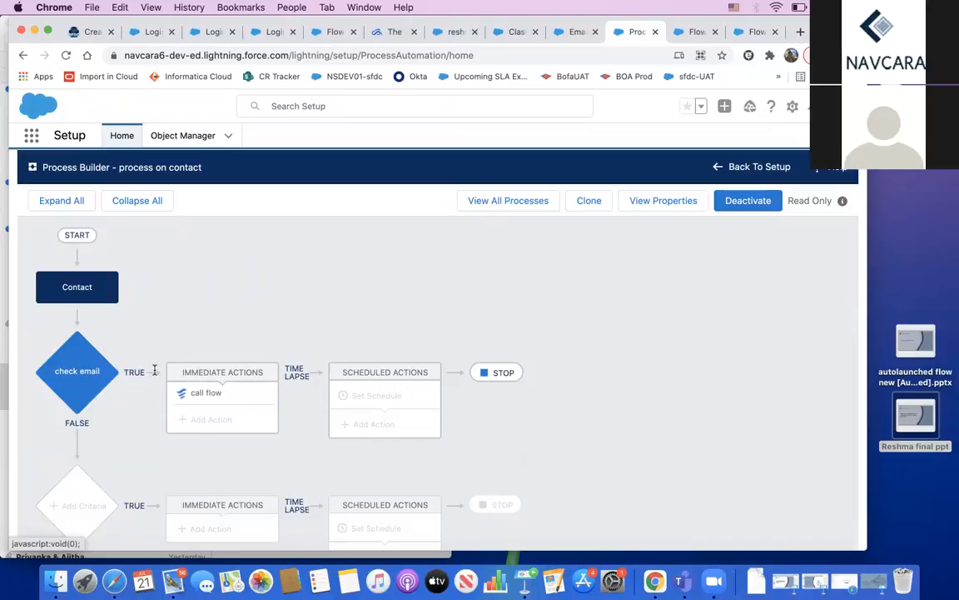
pyautogui.click(104, 376)
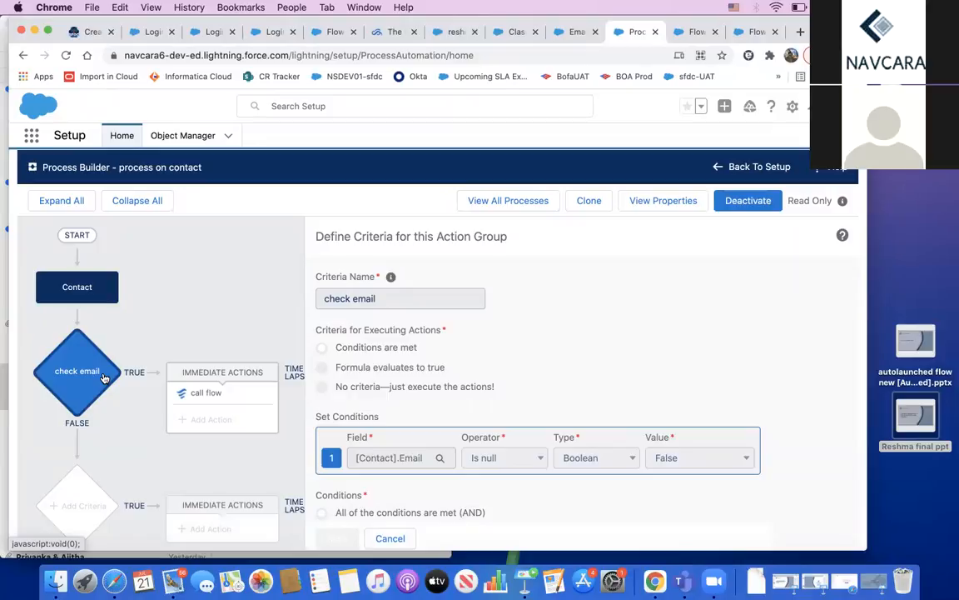
pyautogui.click(209, 394)
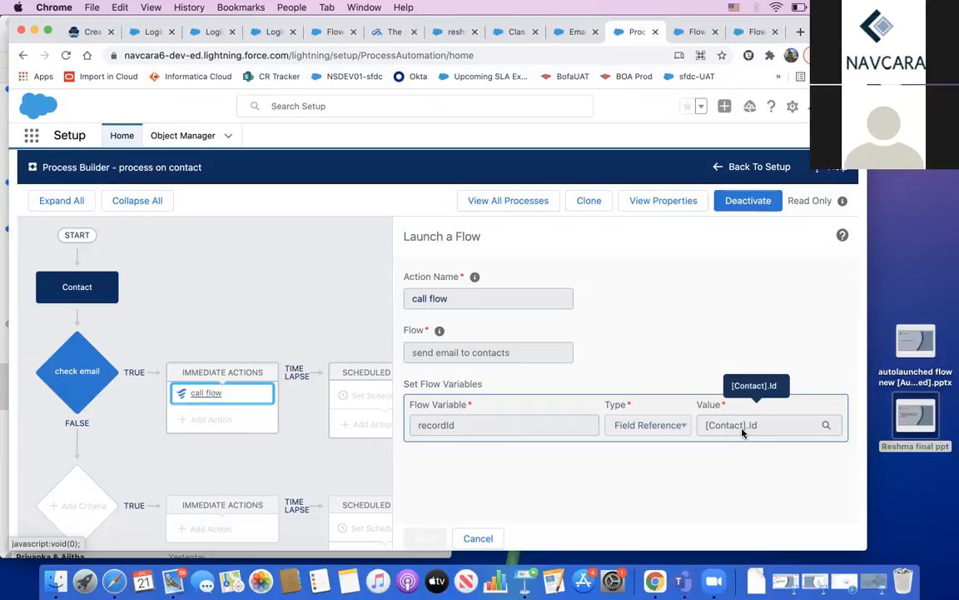
# Step: Review the check email criteria and call flow settings, then close the side panel
pyautogui.click(488, 539)
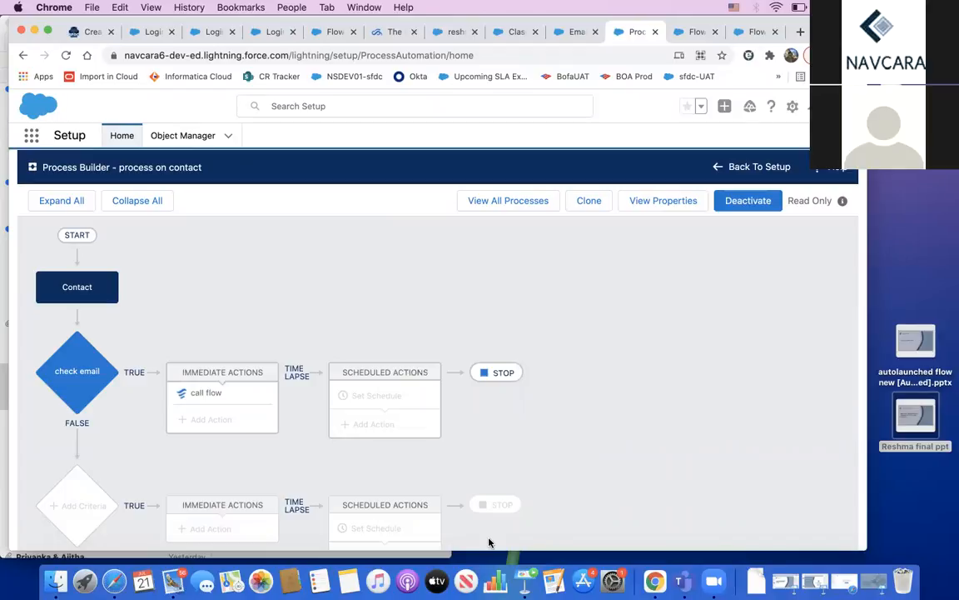
pyautogui.click(225, 393)
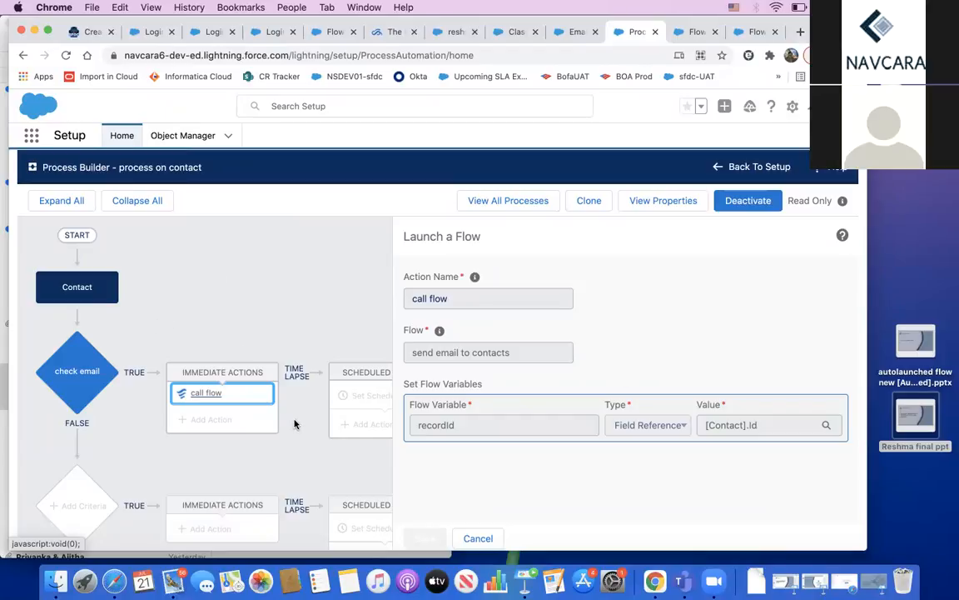
pyautogui.click(478, 538)
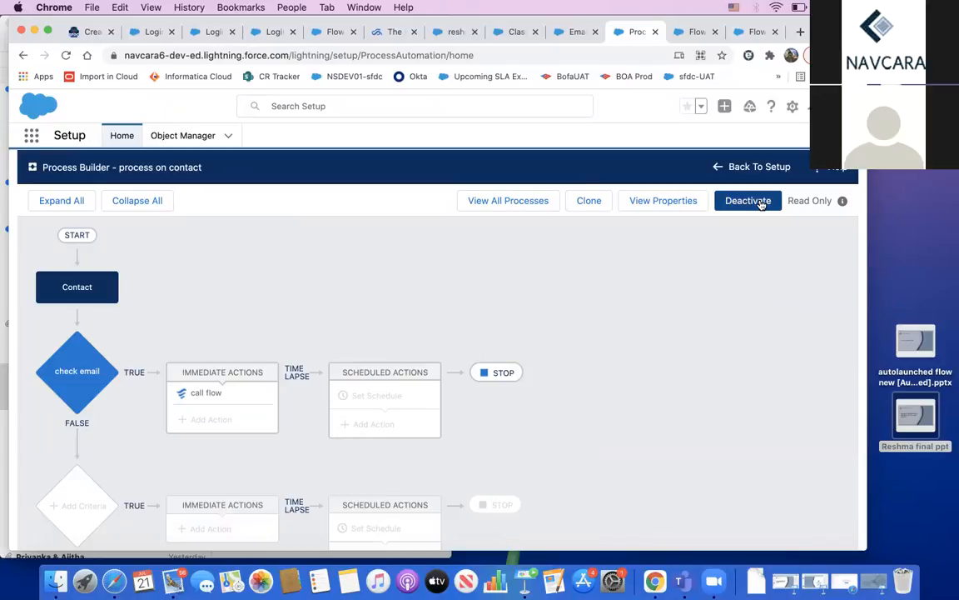
pyautogui.click(89, 381)
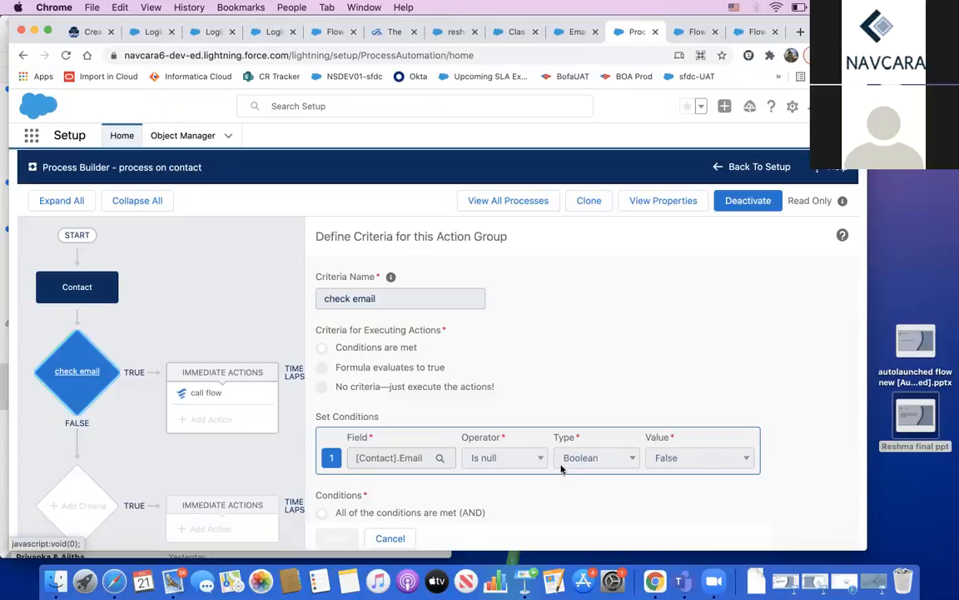
pyautogui.click(213, 394)
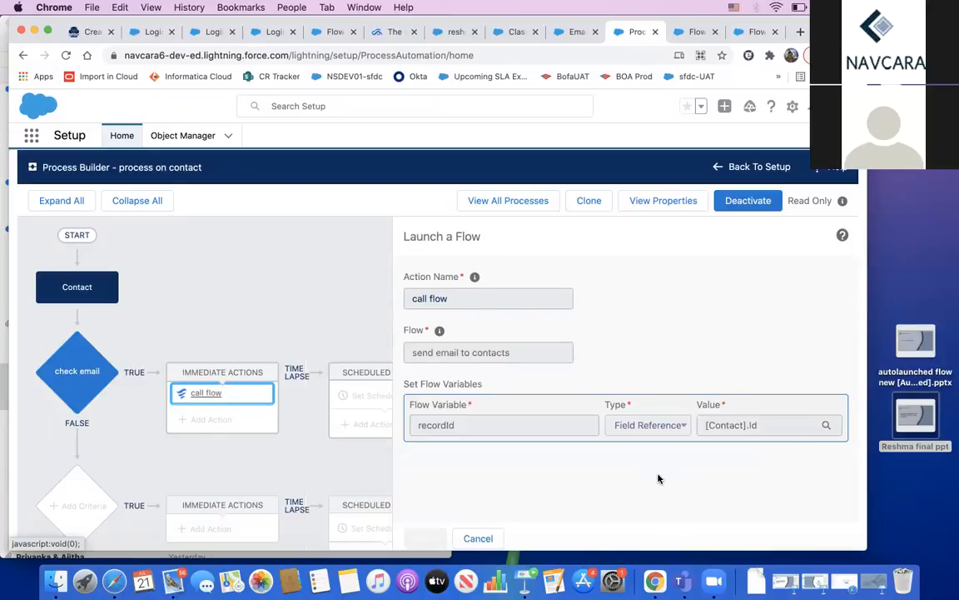
pyautogui.click(474, 539)
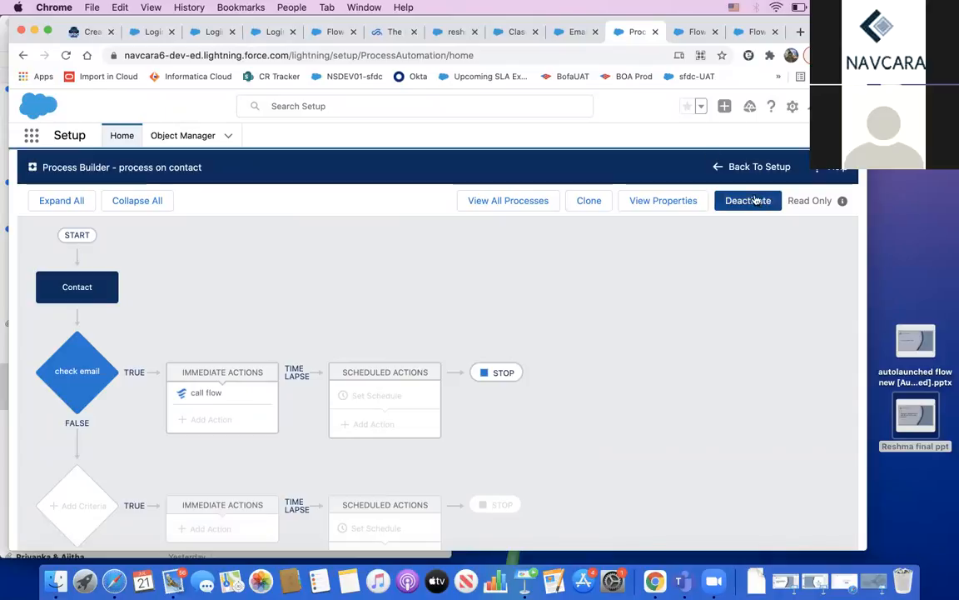
# Step: Look over the Congratulations template, contacts email alert and flow, then reopen call flow's settings
pyautogui.click(521, 33)
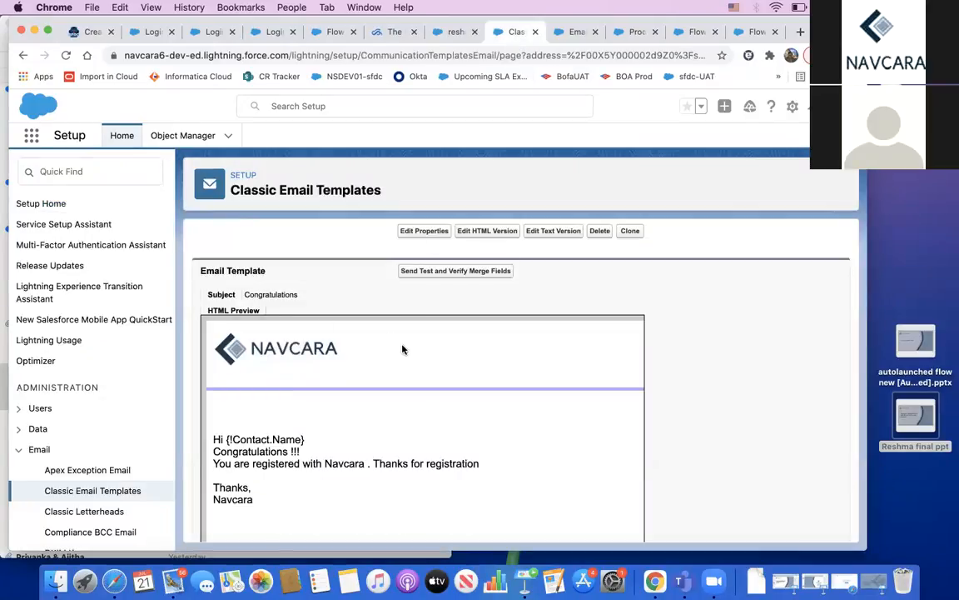
pyautogui.click(571, 33)
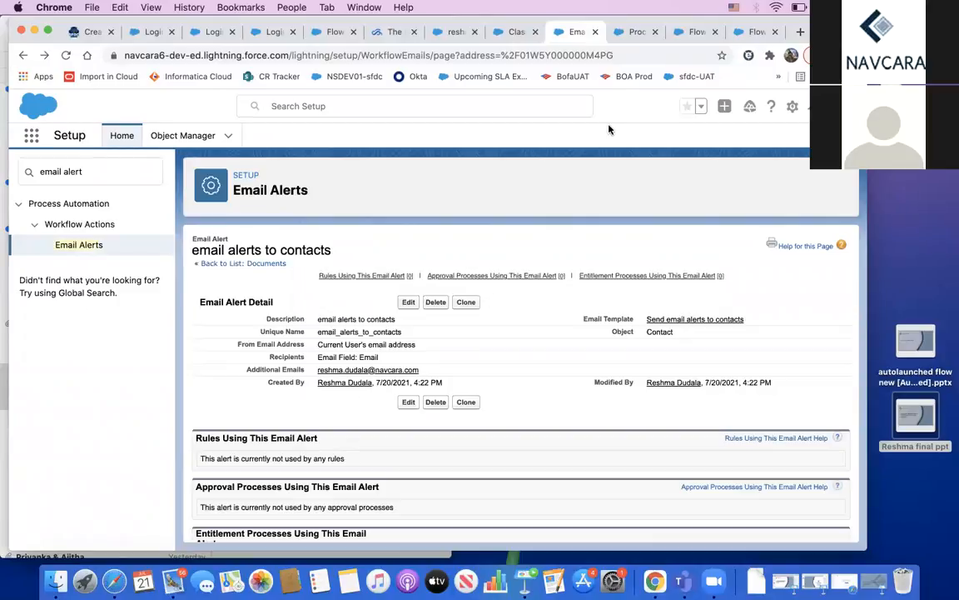
pyautogui.click(688, 32)
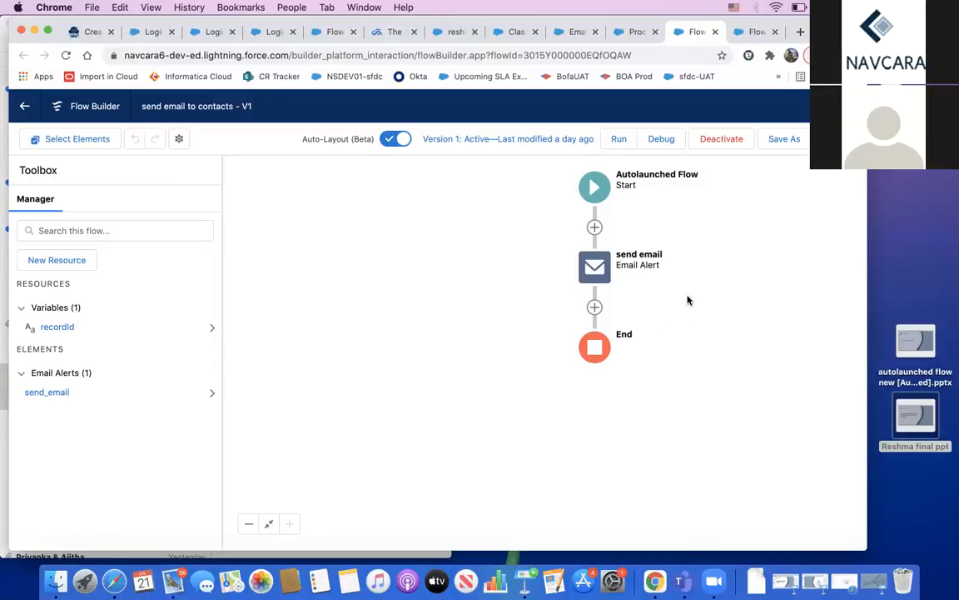
pyautogui.click(628, 33)
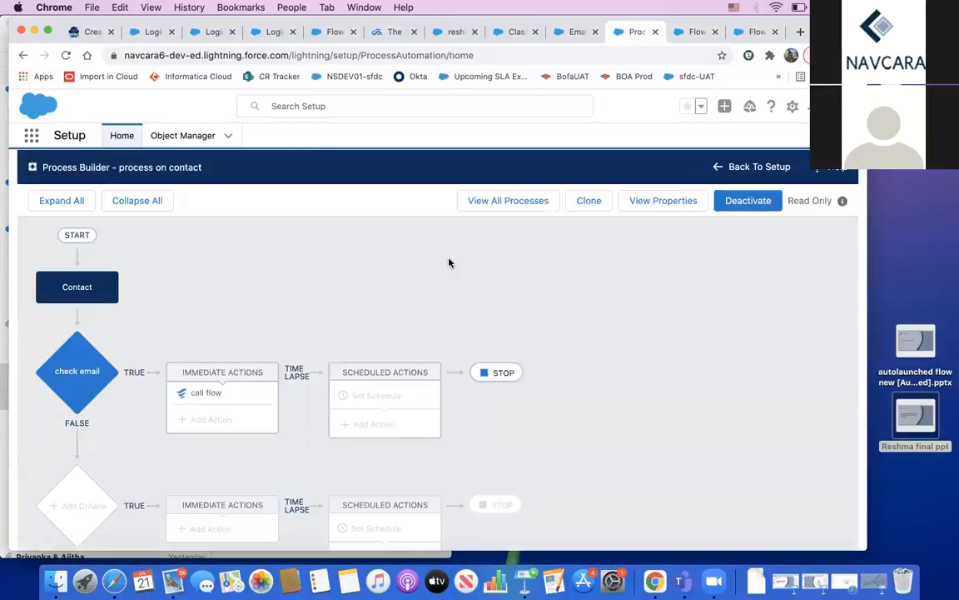
pyautogui.click(190, 395)
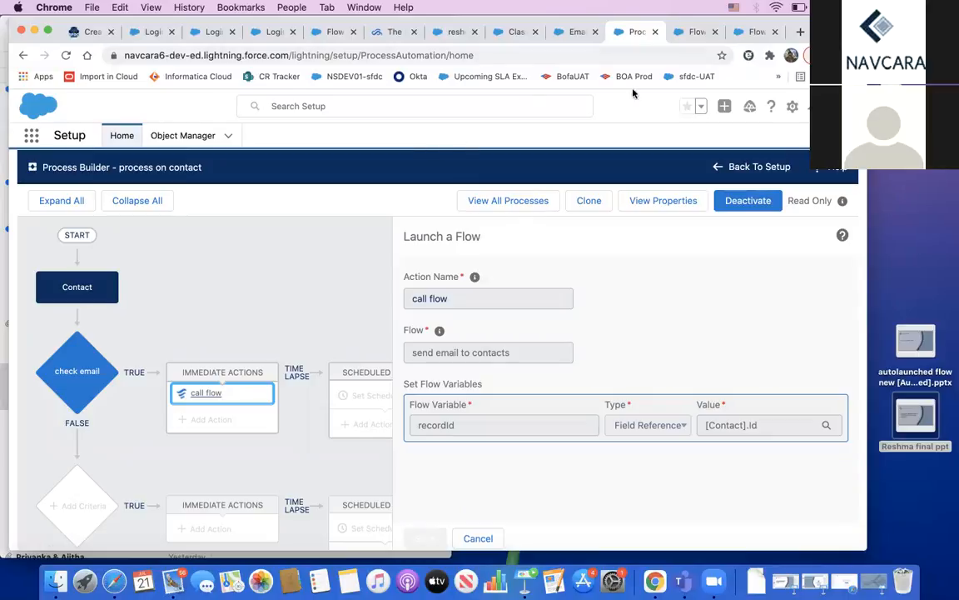
pyautogui.moveTo(452, 20); pyautogui.dragTo(457, 61)
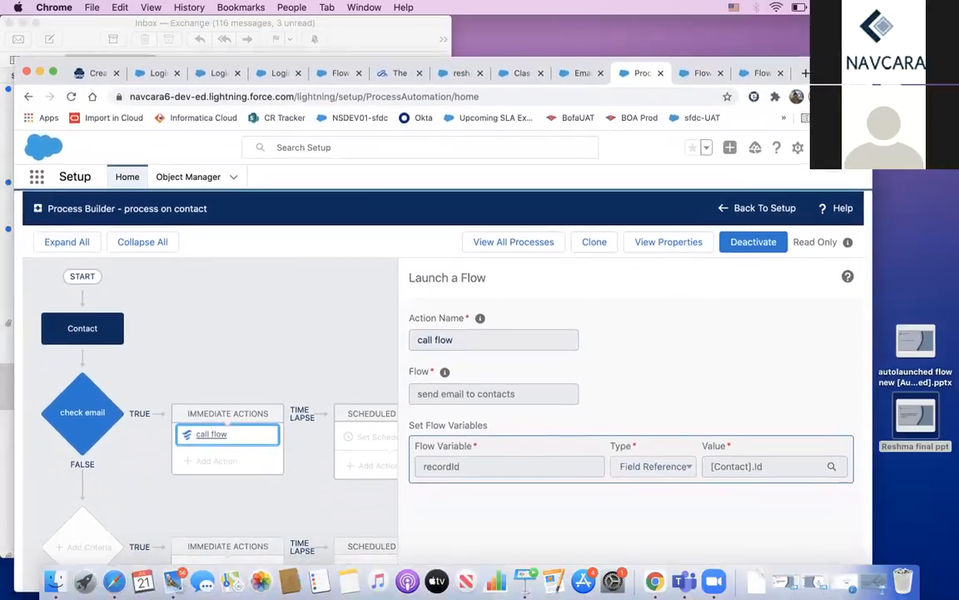
# Step: Reload the contact page and start a new contact from the Contacts list
pyautogui.click(459, 74)
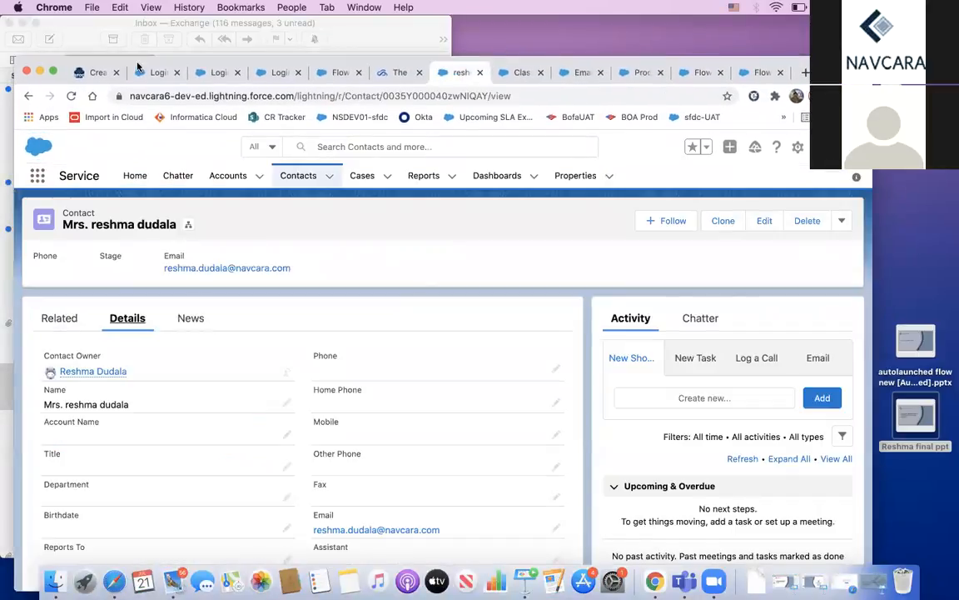
pyautogui.click(71, 97)
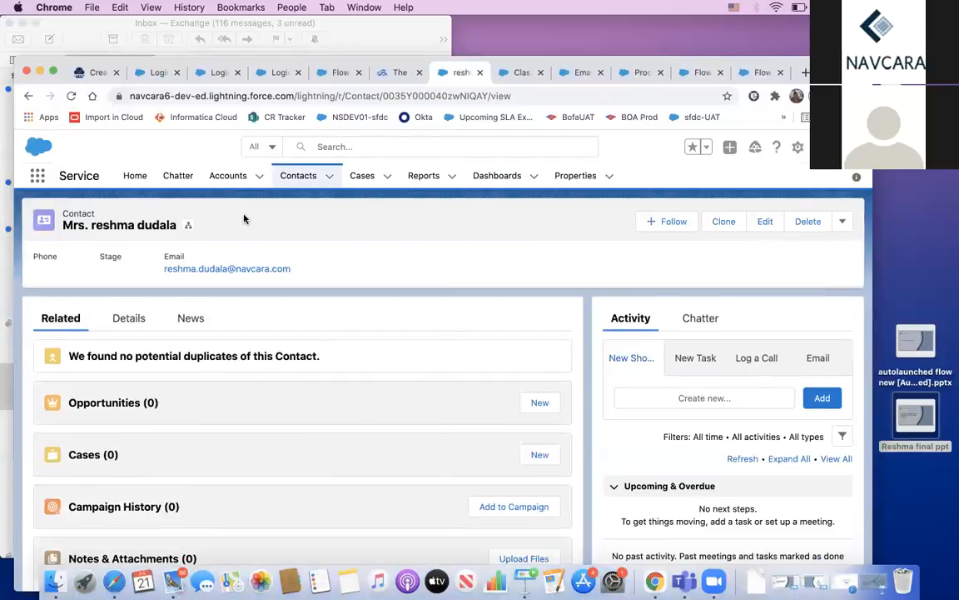
pyautogui.click(310, 178)
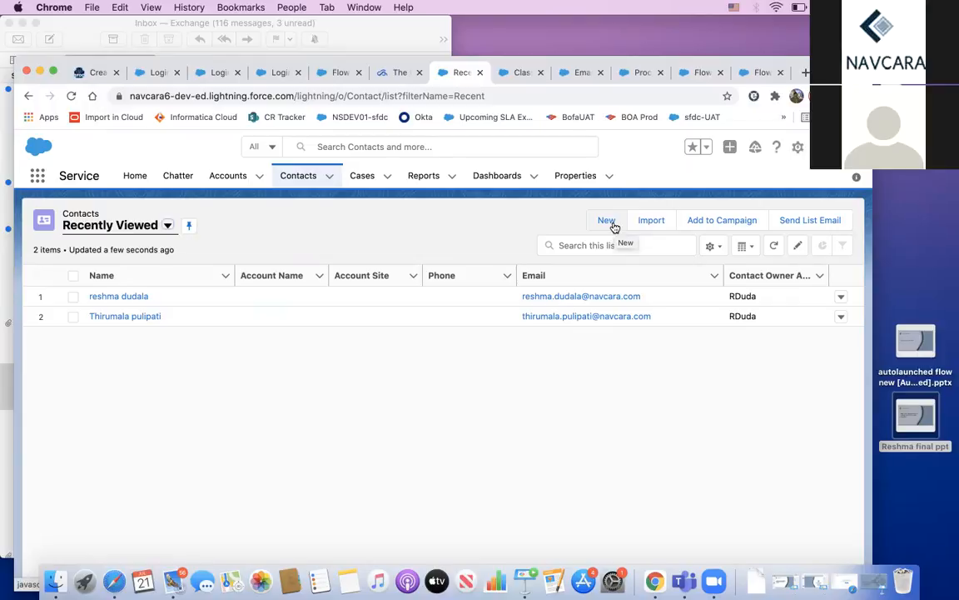
pyautogui.click(608, 222)
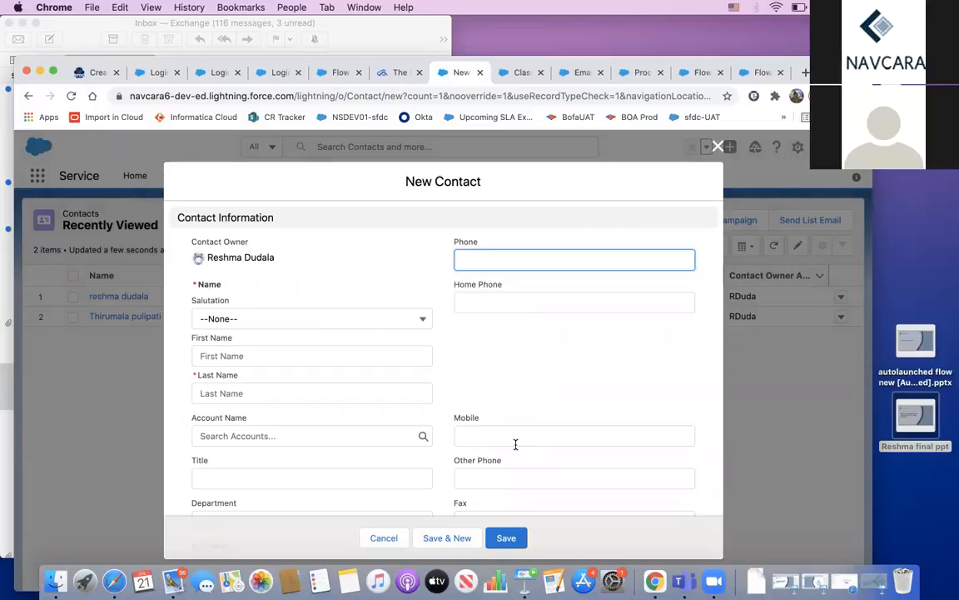
# Step: Enter salutation Mrs., the contact's first and last name and email address, and save the contact
pyautogui.click(398, 318)
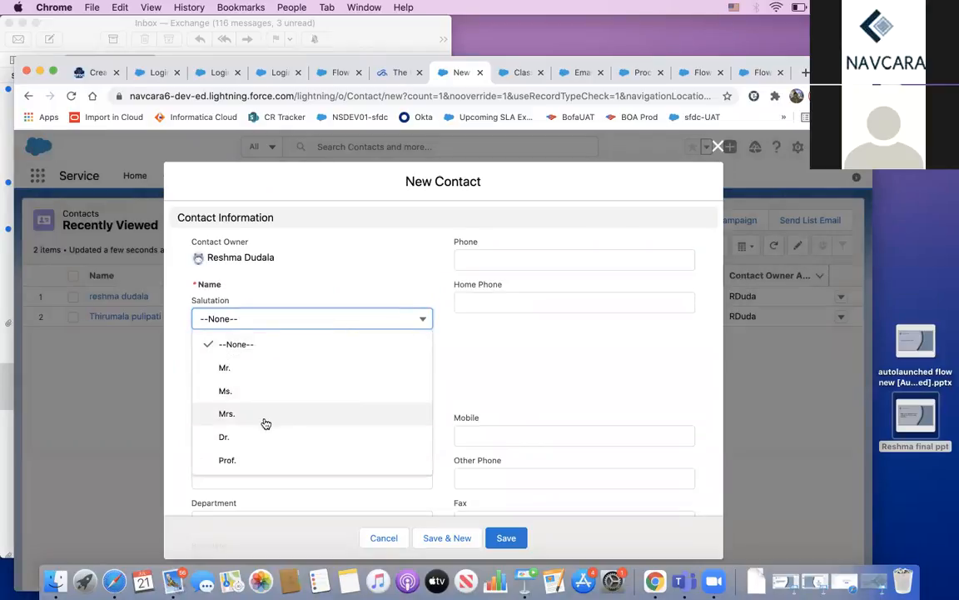
pyautogui.click(521, 358)
pyautogui.click(333, 316)
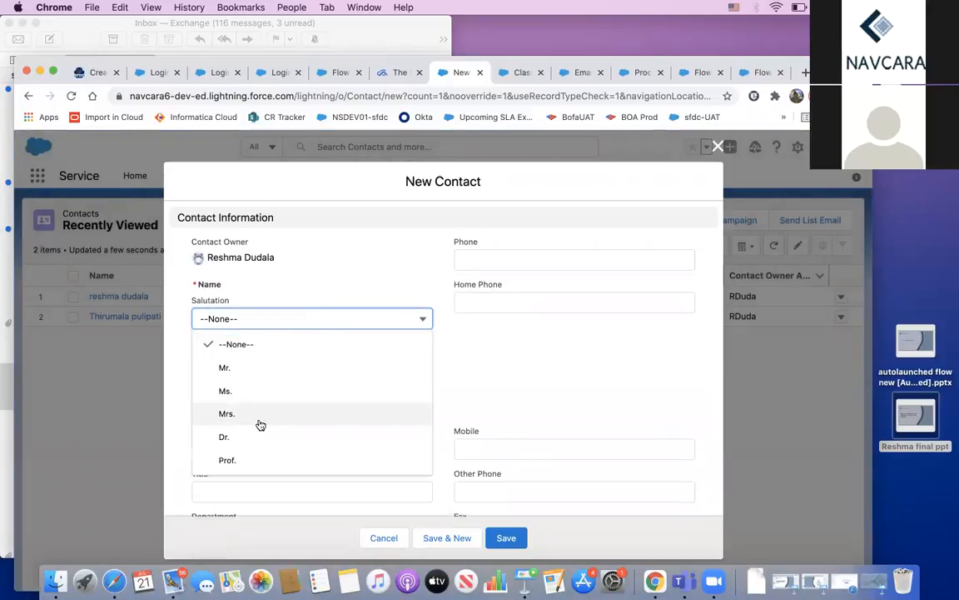
pyautogui.click(247, 415)
pyautogui.click(242, 357)
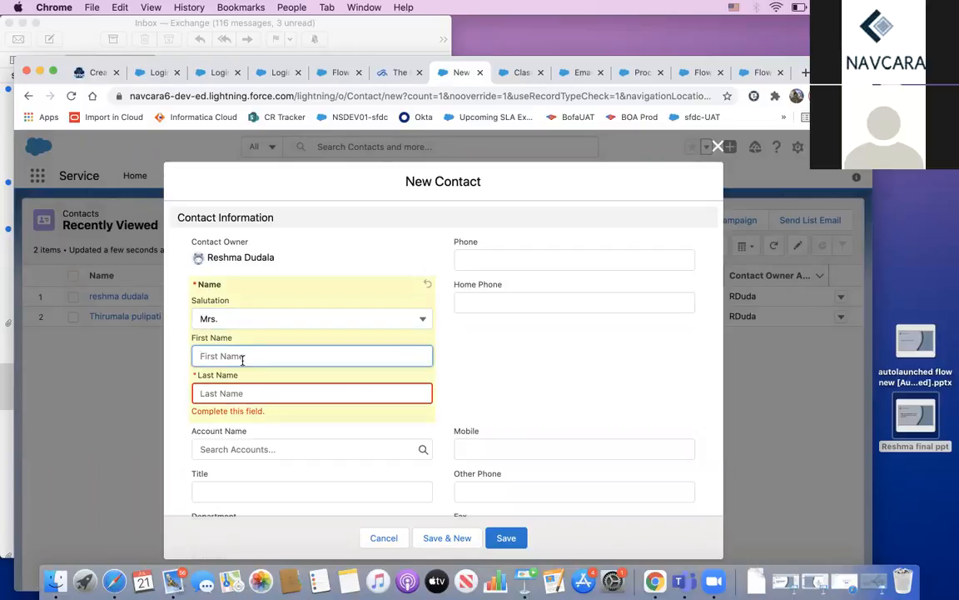
pyautogui.press('Tab')
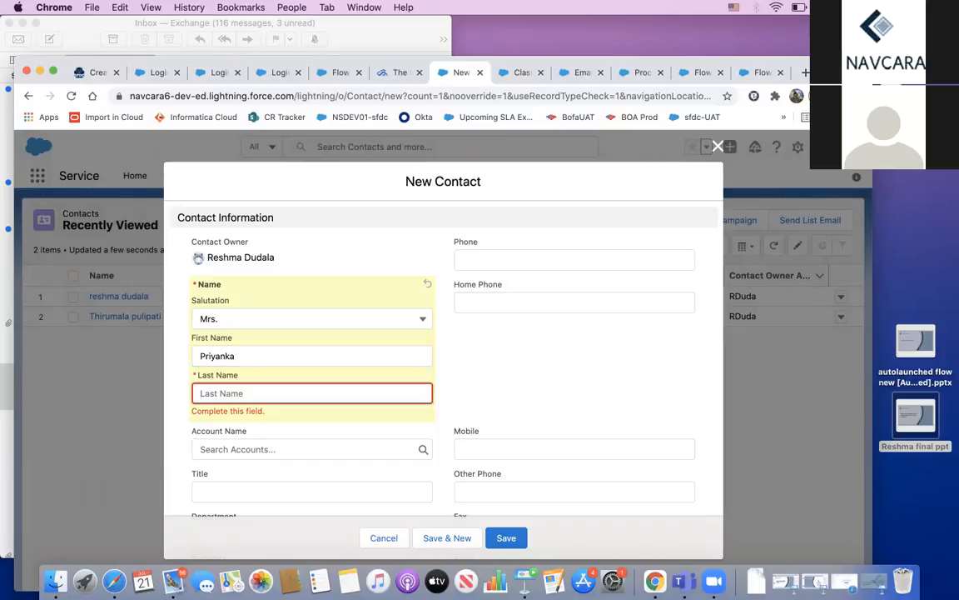
pyautogui.press('Tab')
pyautogui.press('Tab')
pyautogui.press('Tab')
pyautogui.press('Tab')
pyautogui.press('Tab')
pyautogui.press('Tab')
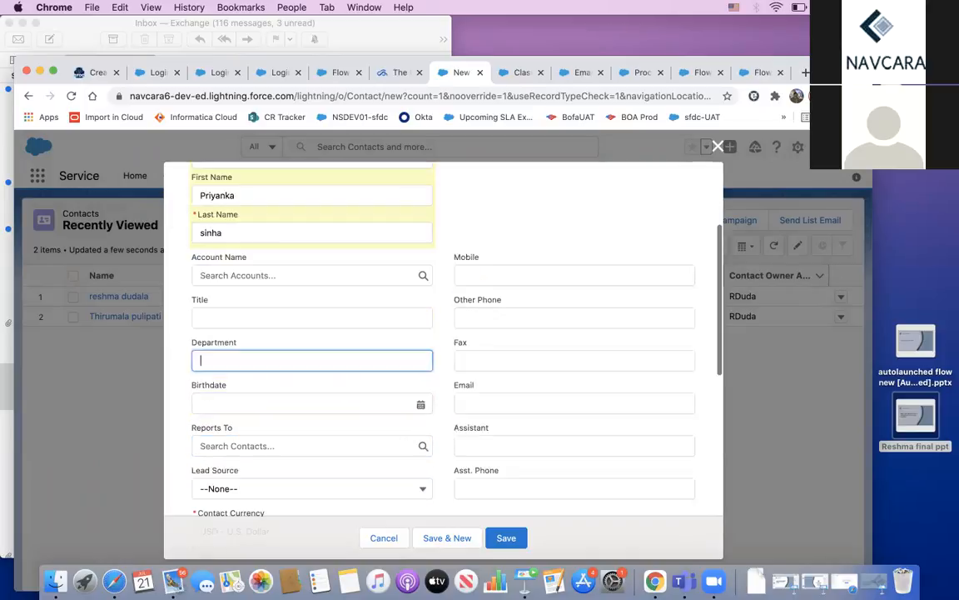
pyautogui.click(480, 407)
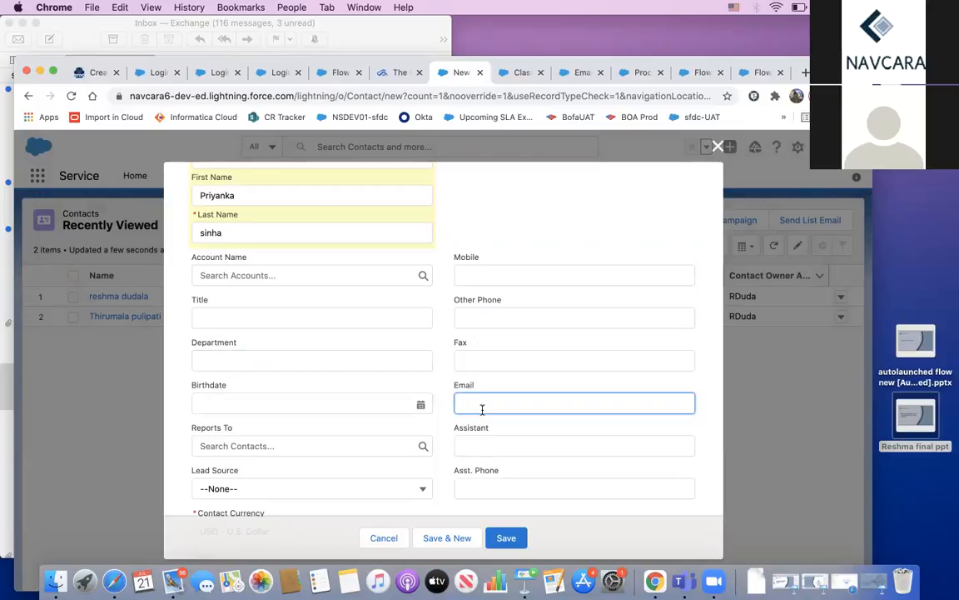
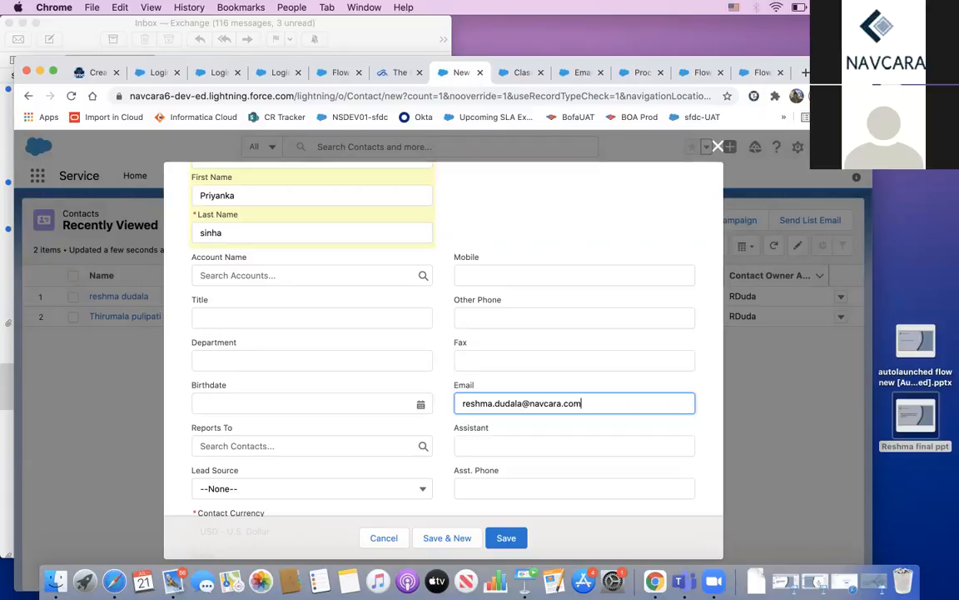
pyautogui.click(517, 537)
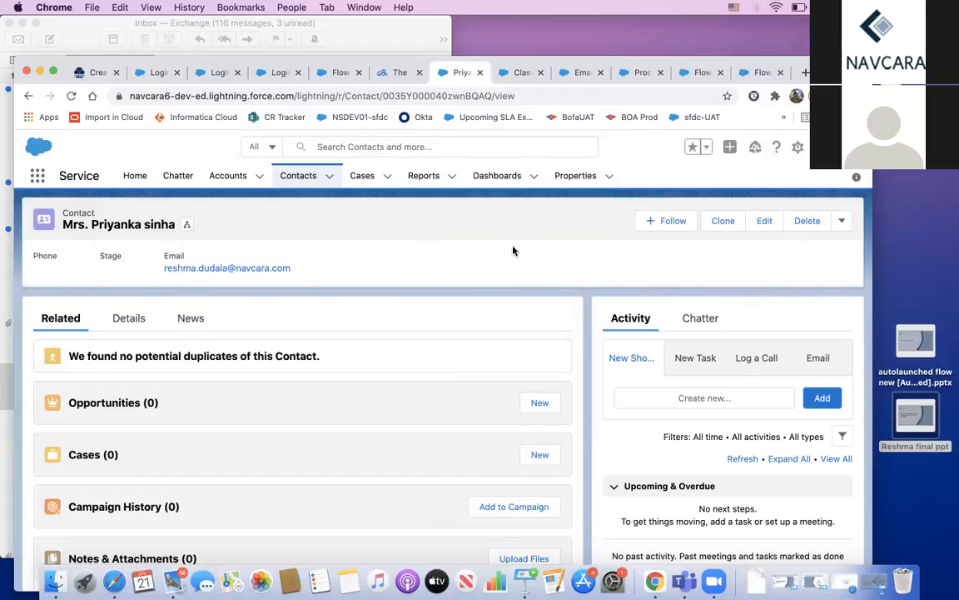
pyautogui.click(140, 319)
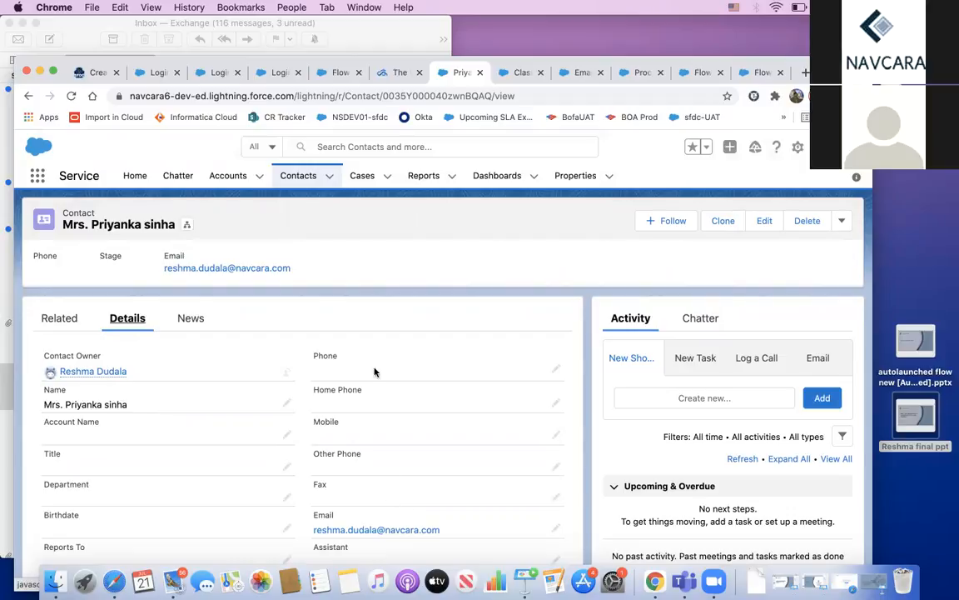
pyautogui.click(302, 178)
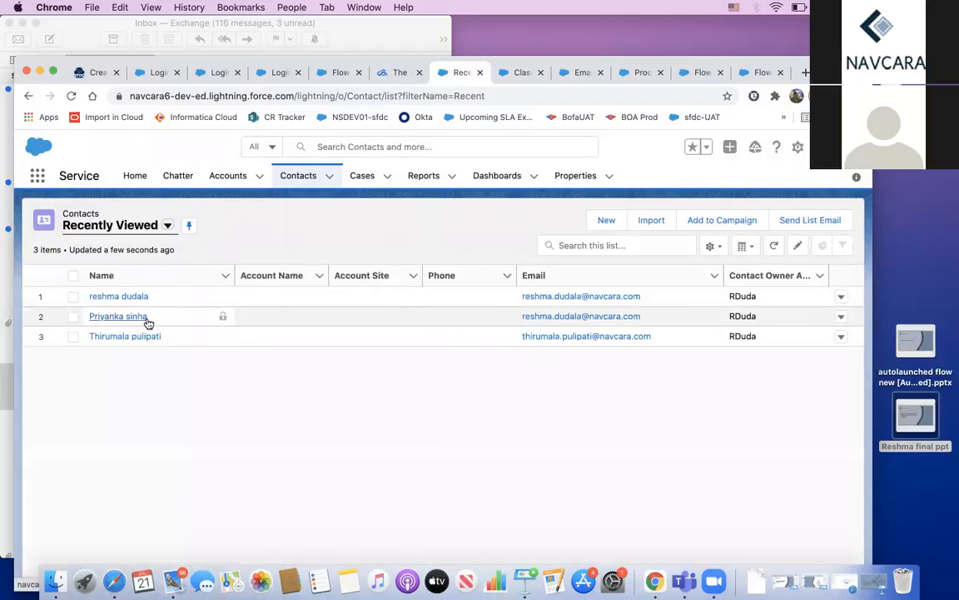
pyautogui.click(146, 318)
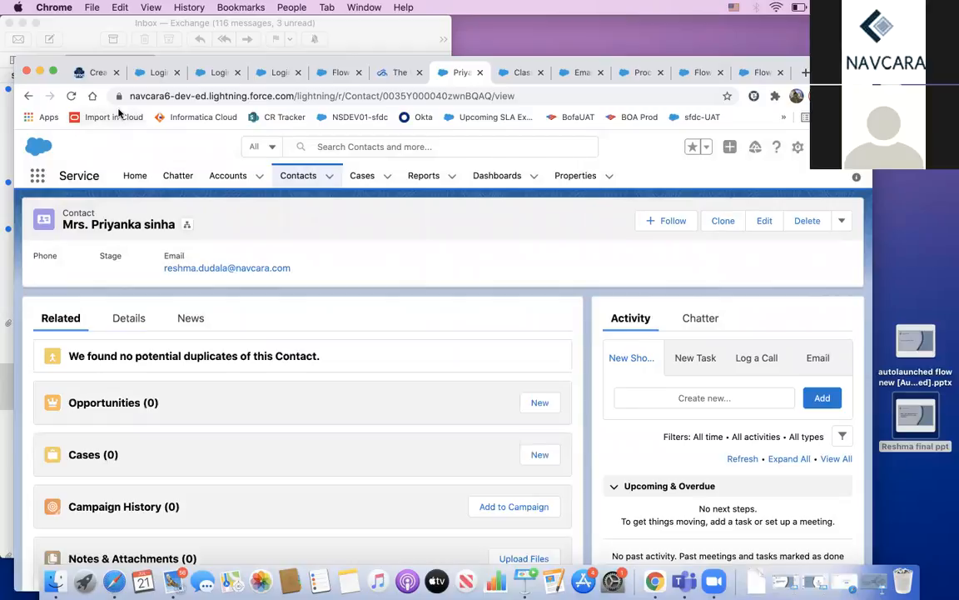
pyautogui.click(72, 96)
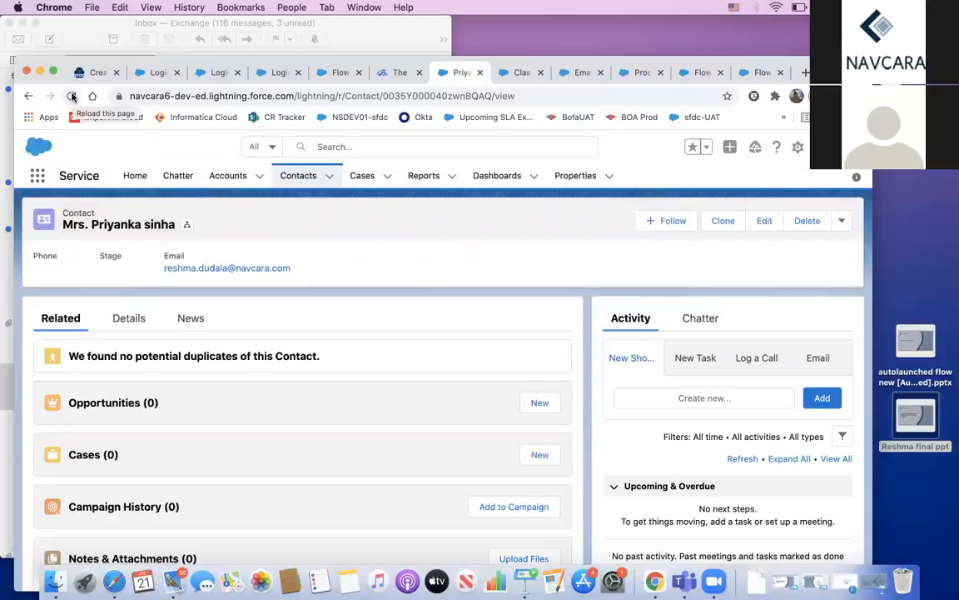
# Step: Open the newest Congratulations email in full-screen Mail and highlight the contact's name in the greeting
pyautogui.click(175, 581)
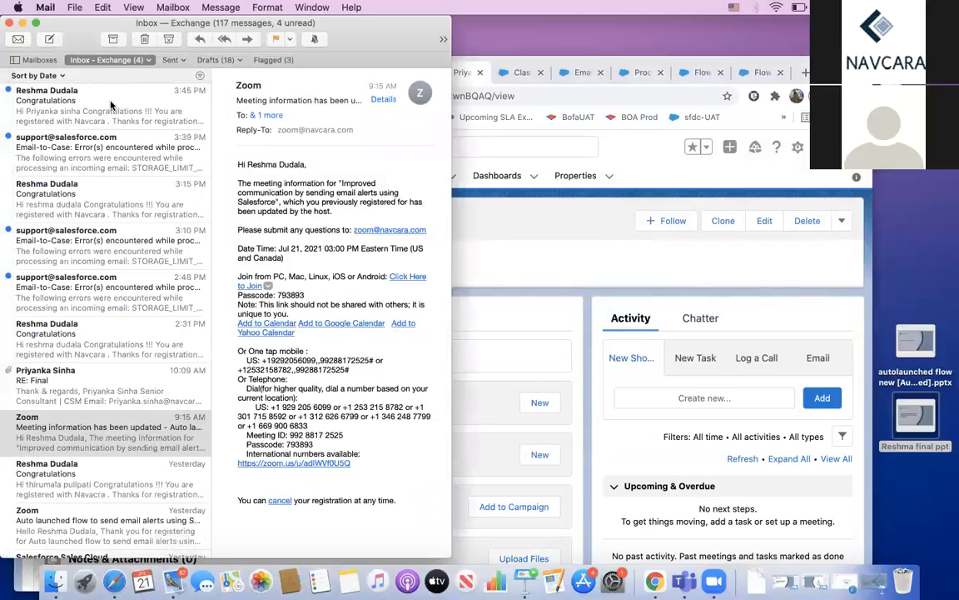
pyautogui.click(111, 105)
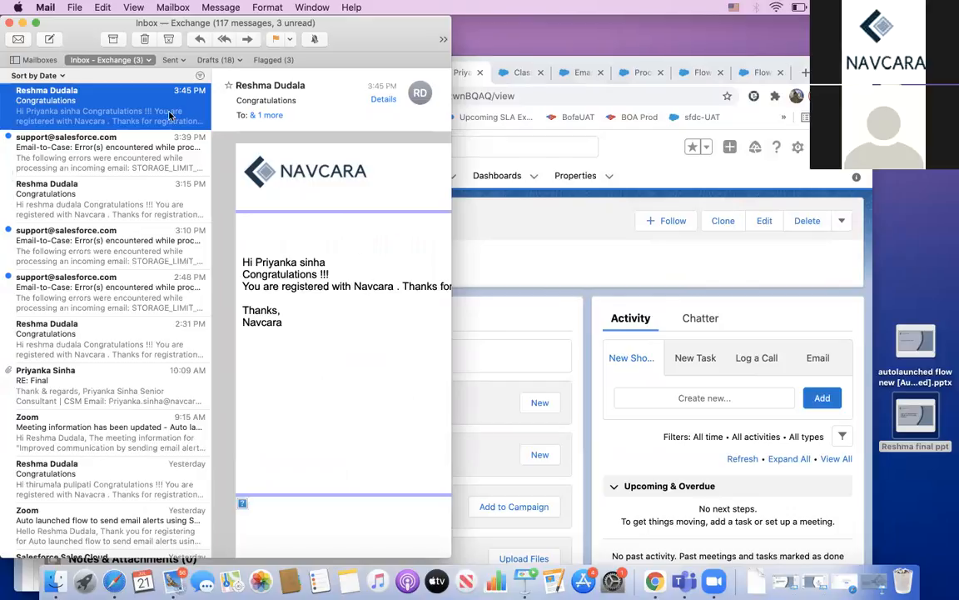
pyautogui.click(37, 23)
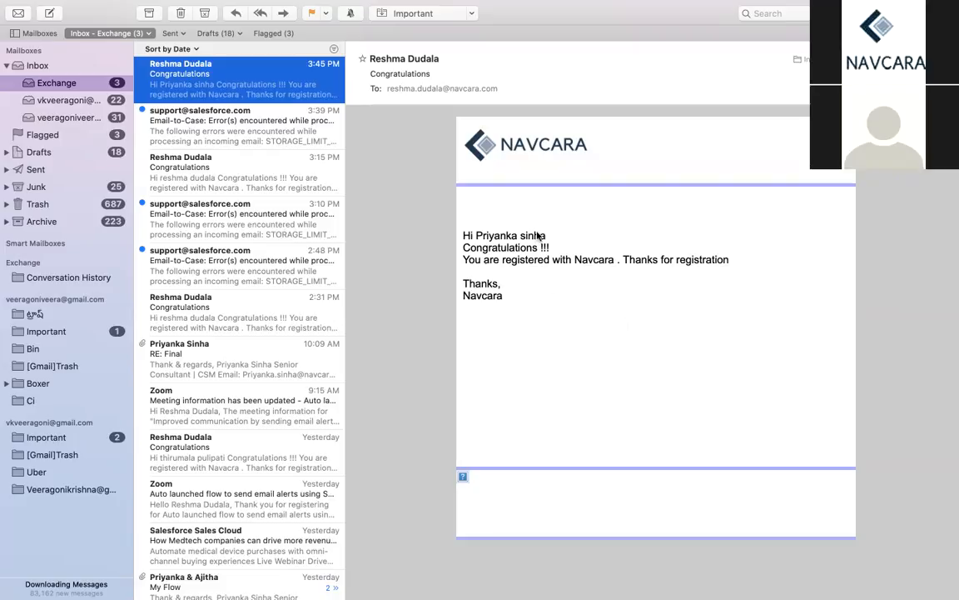
pyautogui.moveTo(547, 236); pyautogui.dragTo(476, 234)
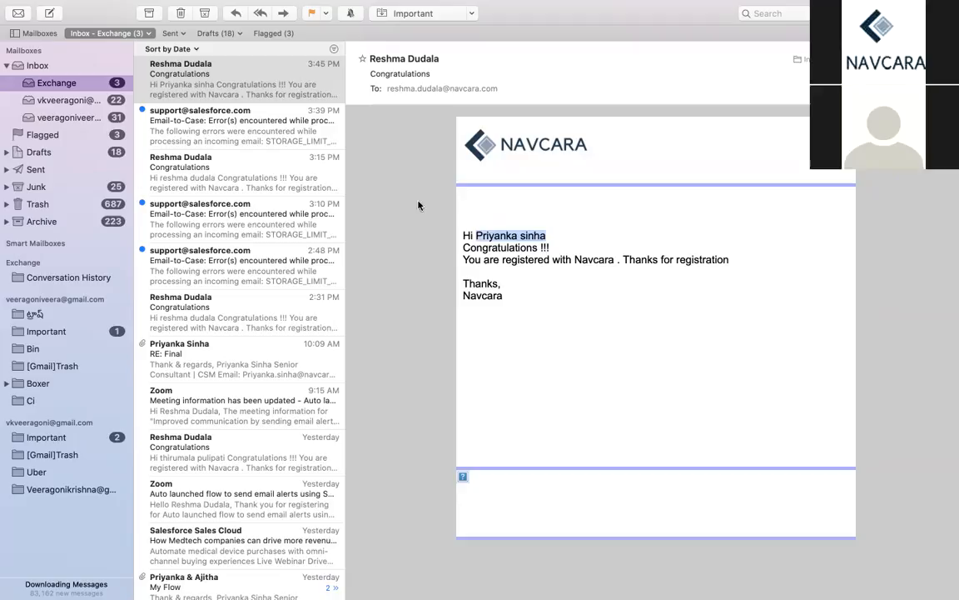
# Step: Take Mail out of full screen and return to the browser
pyautogui.moveTo(55, 1)
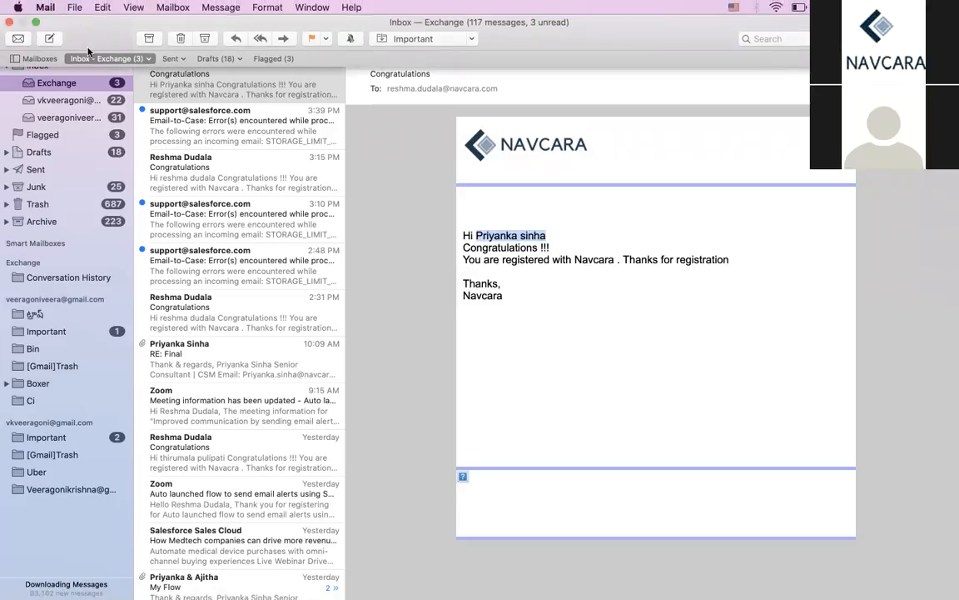
pyautogui.click(36, 22)
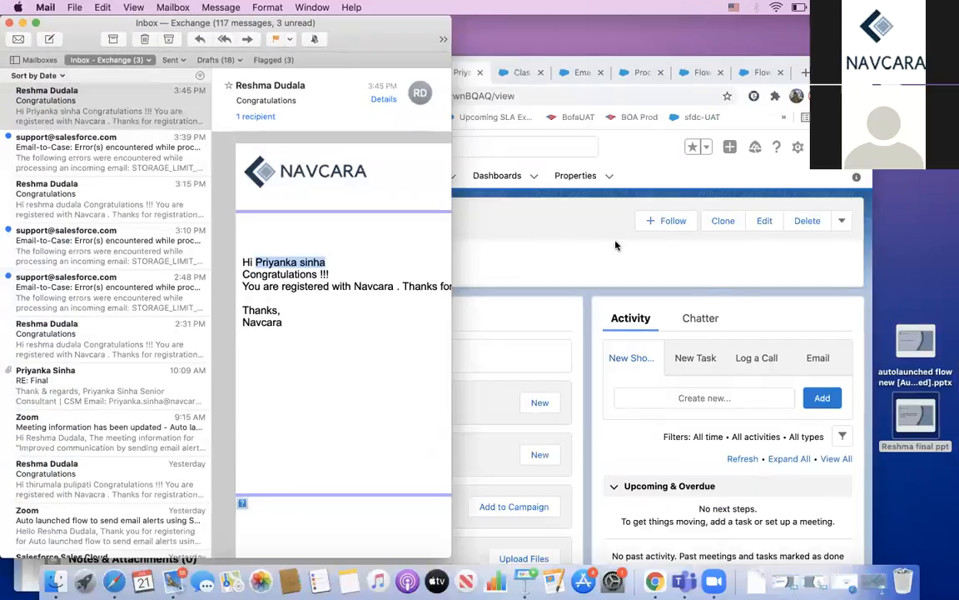
pyautogui.click(587, 134)
# Step: Compare the Congratulations classic email template with the process on contact
pyautogui.click(514, 76)
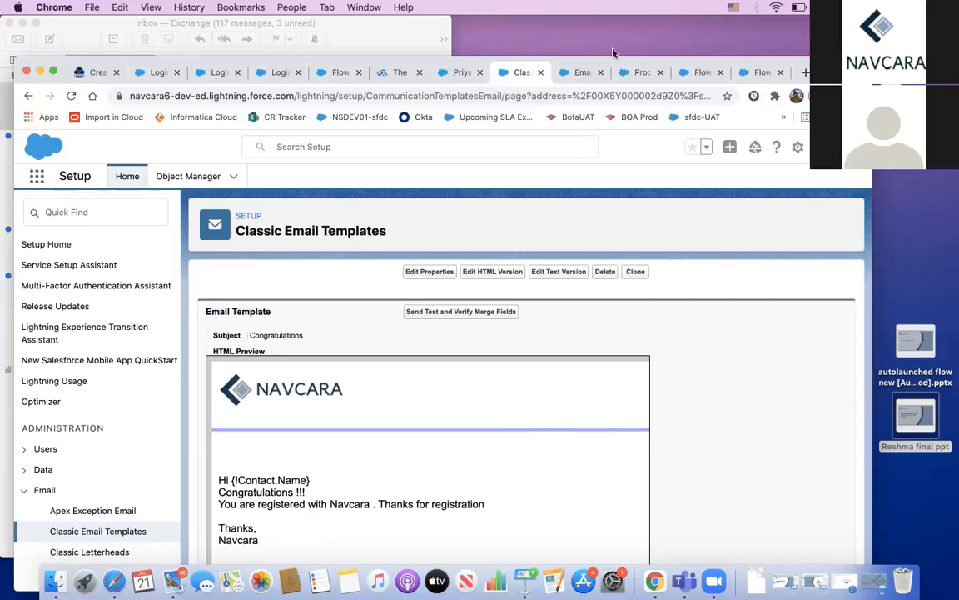
pyautogui.click(642, 73)
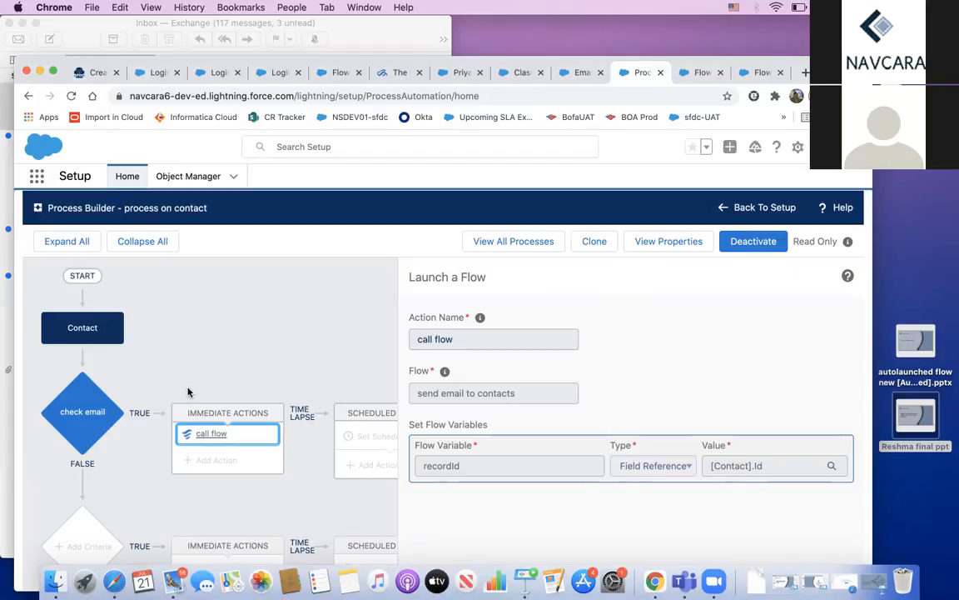
pyautogui.click(523, 74)
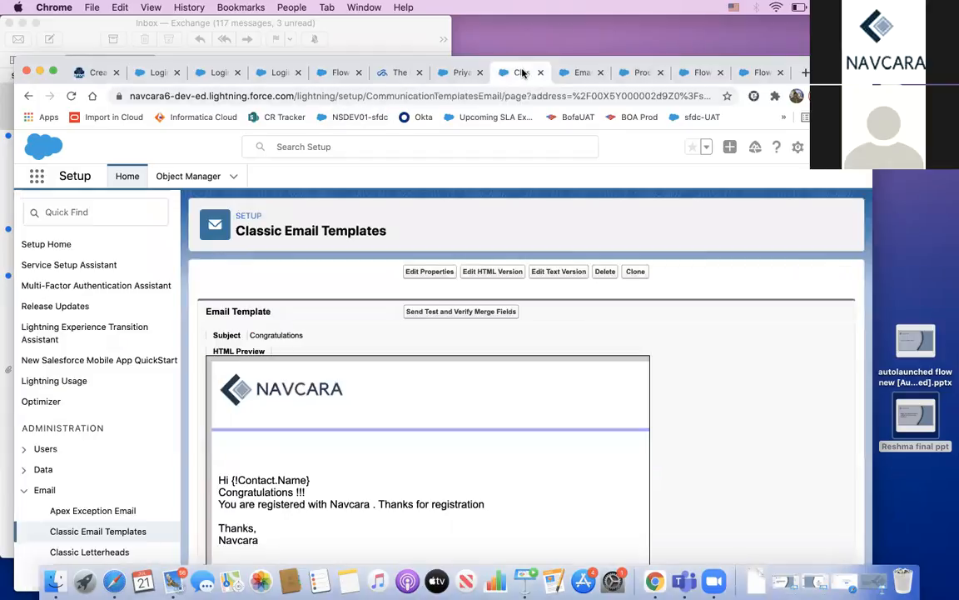
# Step: Review the email alerts to contacts and the send email to contacts flow, ending on process on contact
pyautogui.click(580, 73)
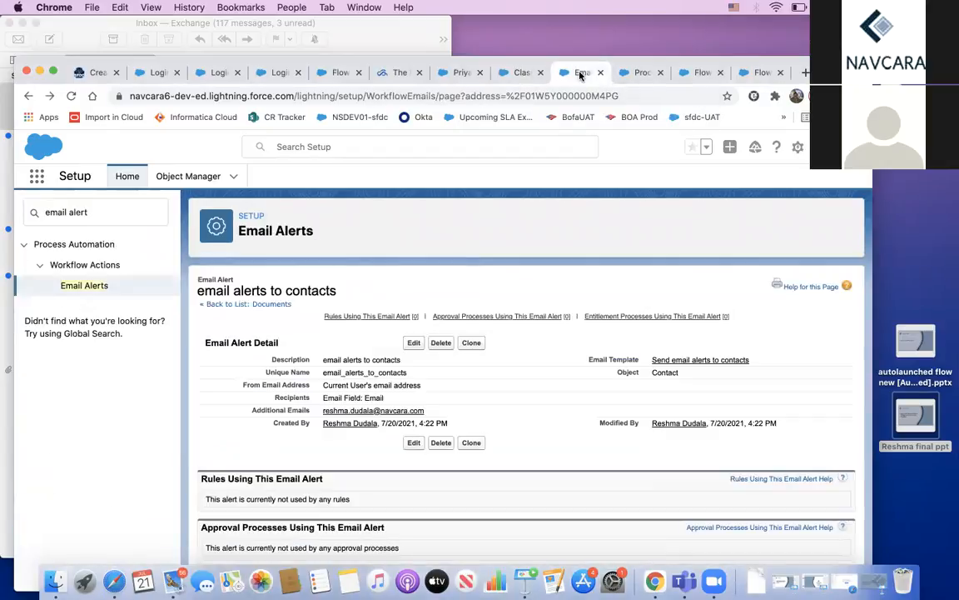
pyautogui.click(690, 73)
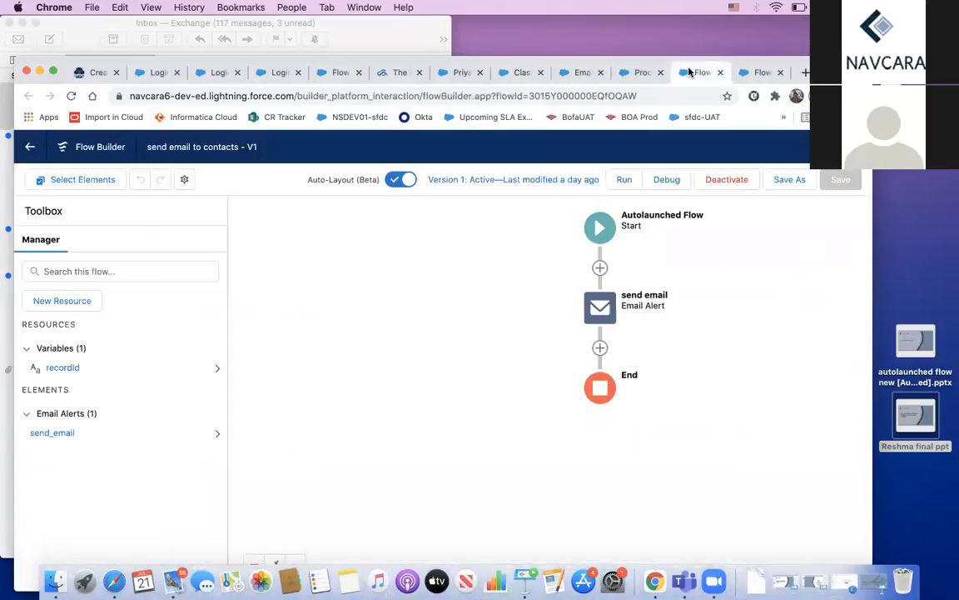
pyautogui.click(642, 75)
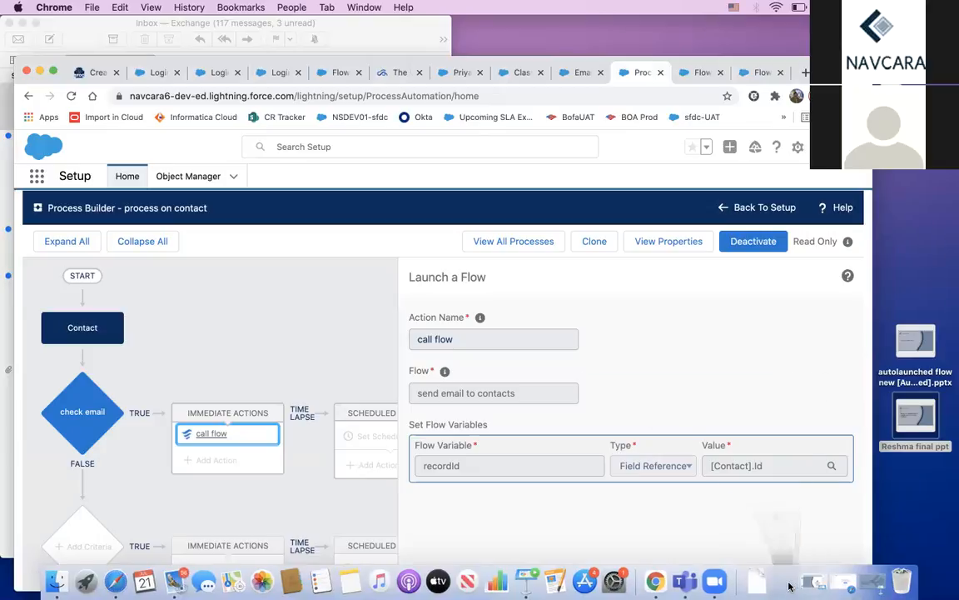
pyautogui.click(792, 588)
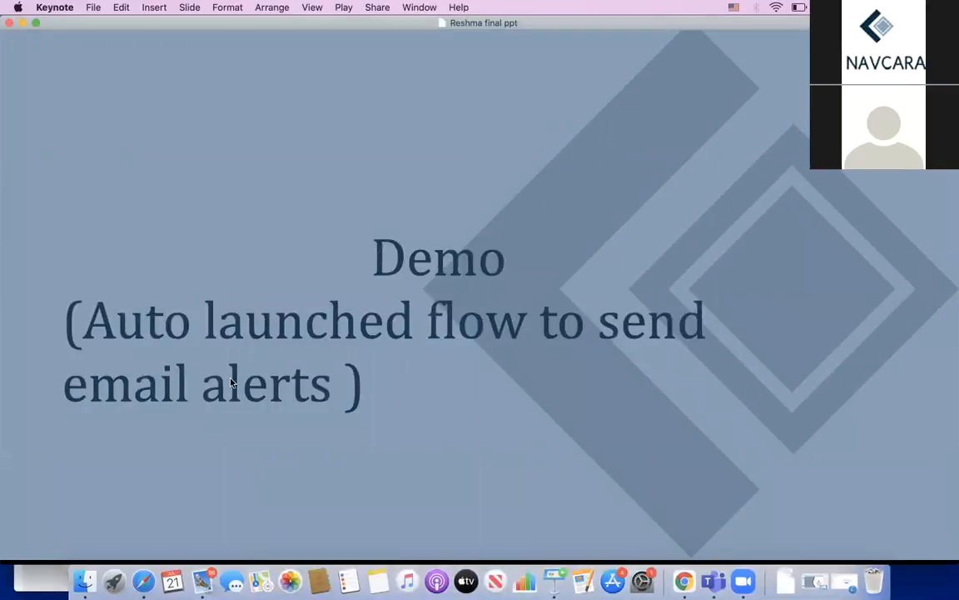
# Step: Advance the Keynote slides to Q&A, reveal the questions contact line, then go to Thank You!
pyautogui.click(231, 382)
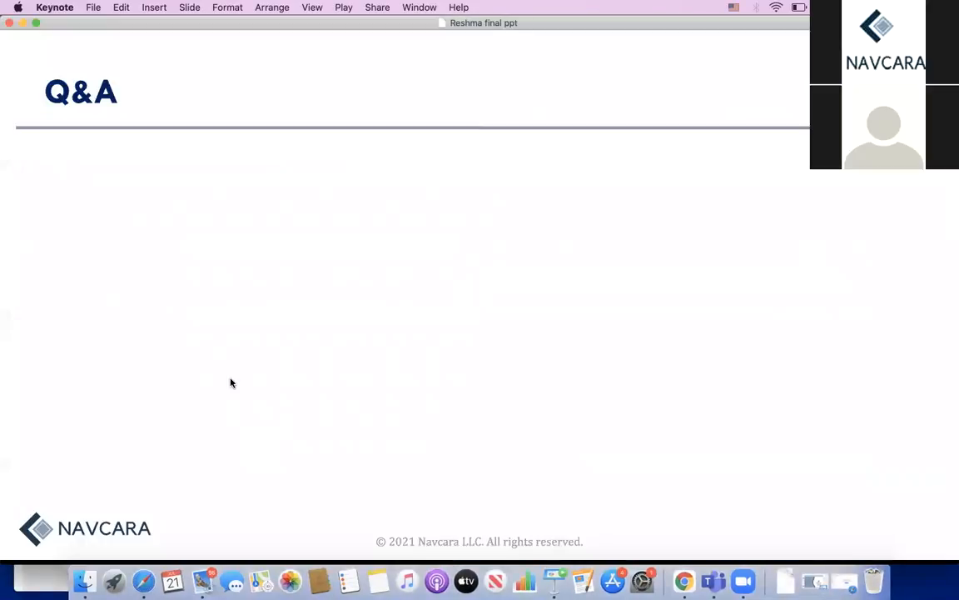
pyautogui.press('Right')
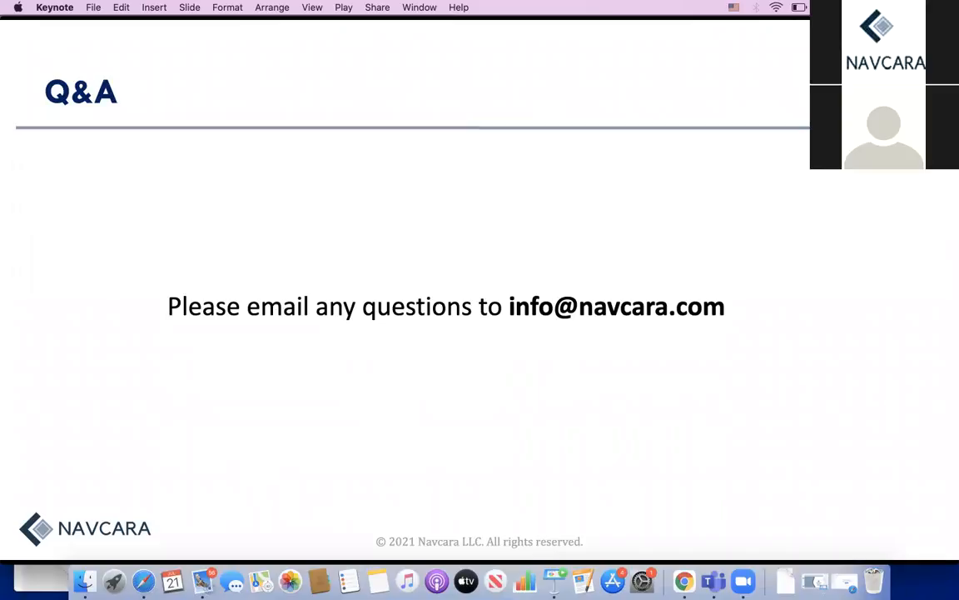
pyautogui.press('Right')
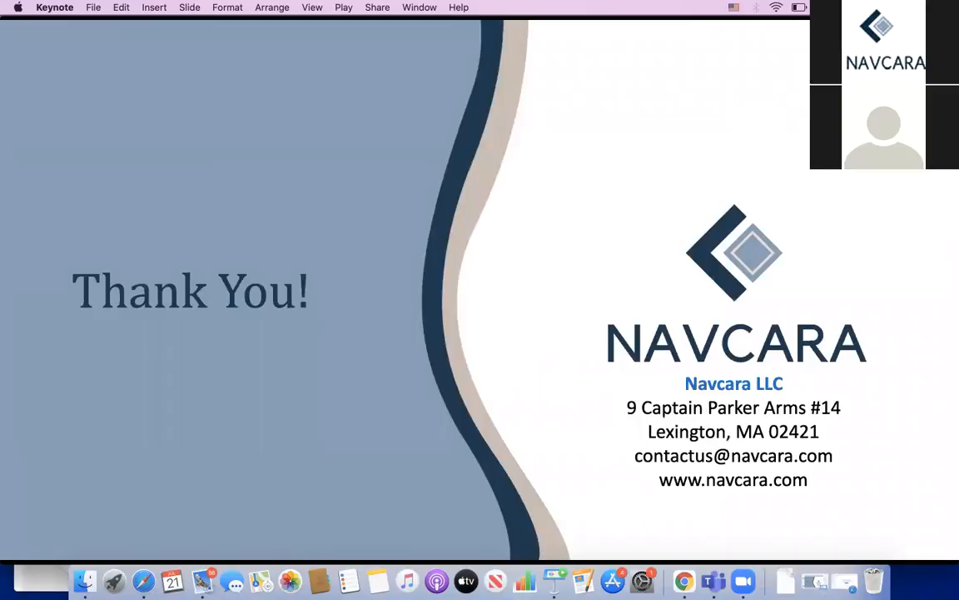